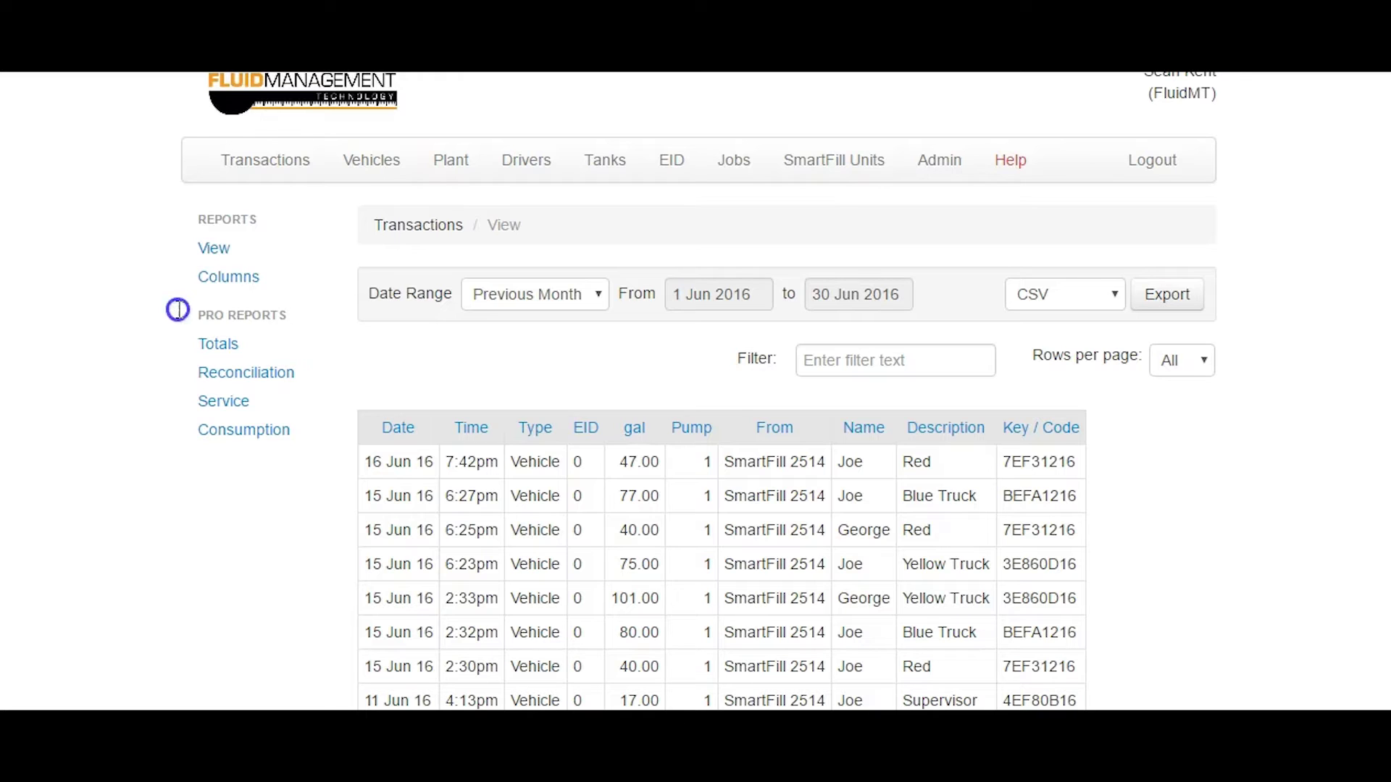
- Highlight the PRO REPORTS list and the Totals report name in the sidebar
left_click_drag(178, 310, 297, 439)
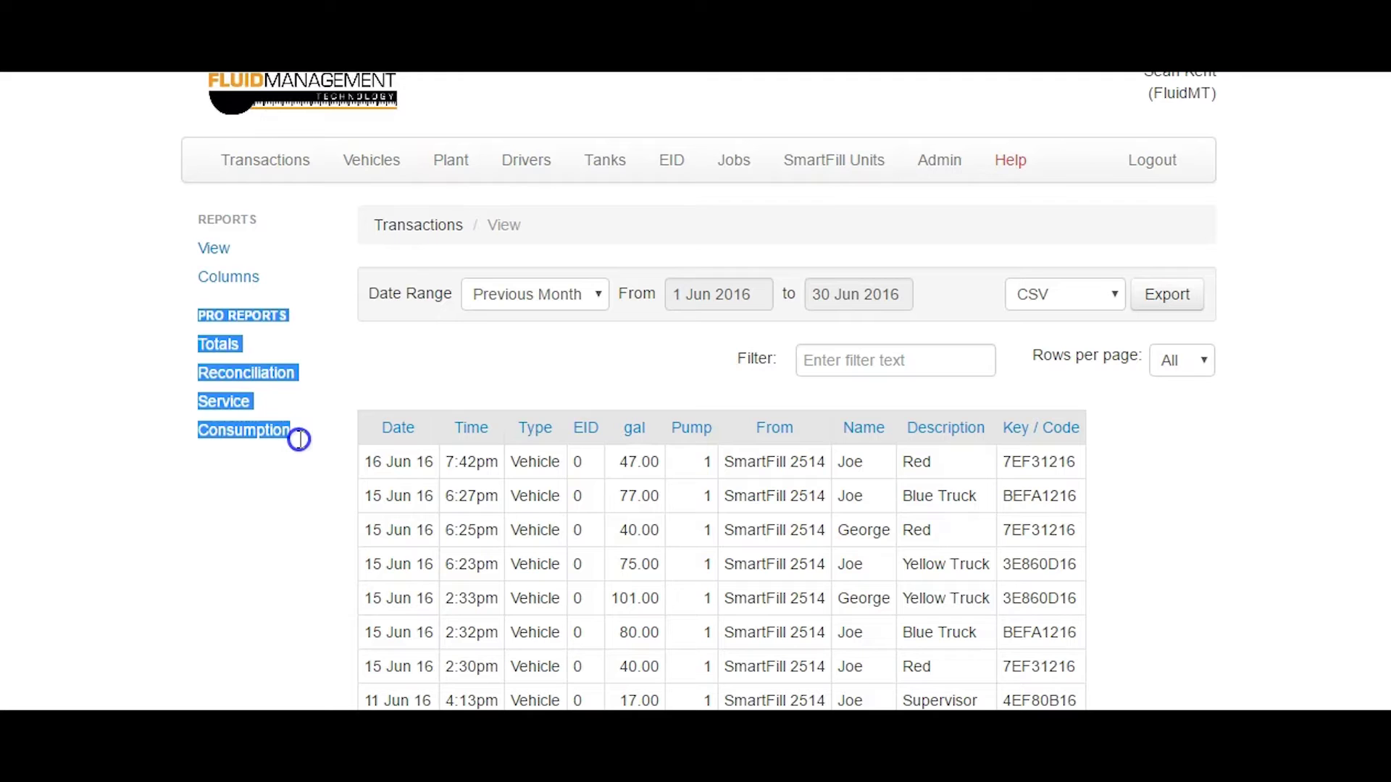
left_click_drag(299, 439, 299, 441)
left_click(158, 332)
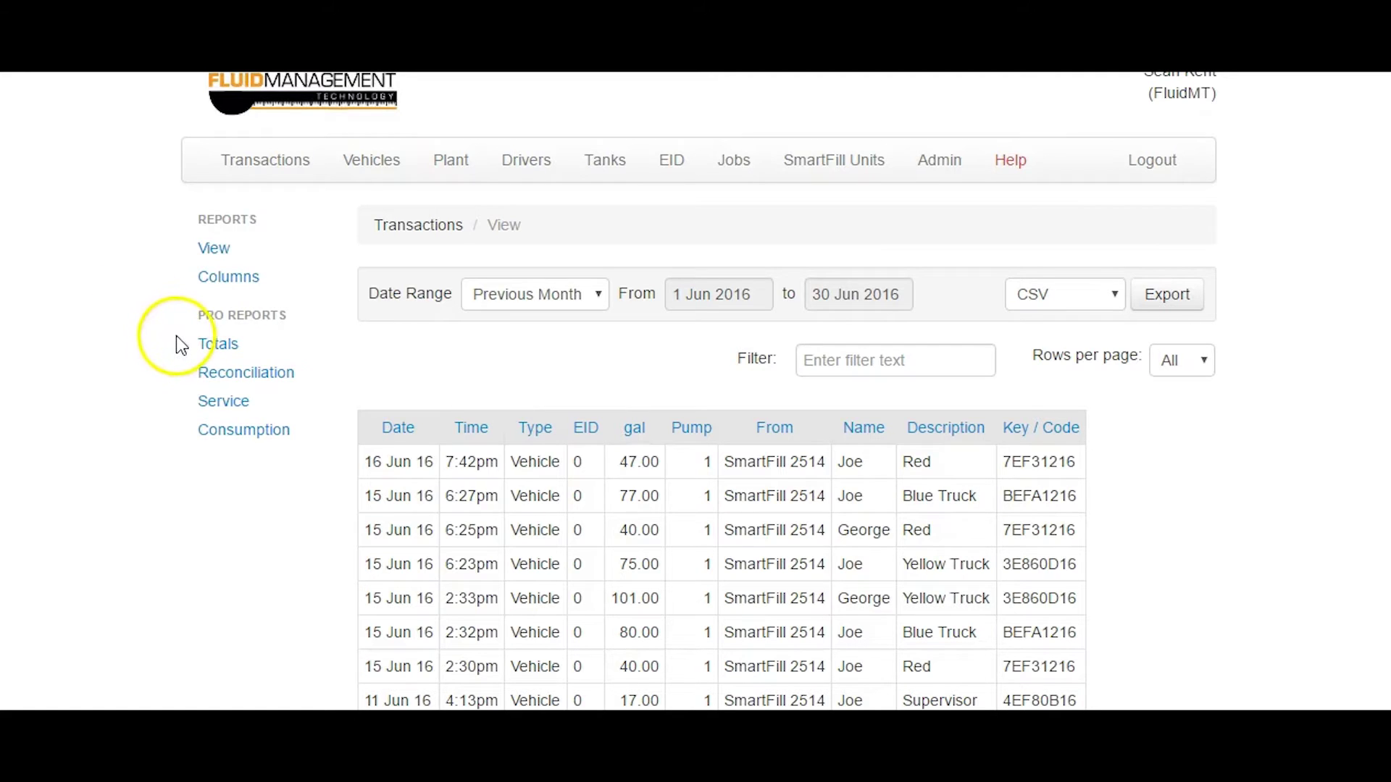
left_click_drag(176, 336, 314, 432)
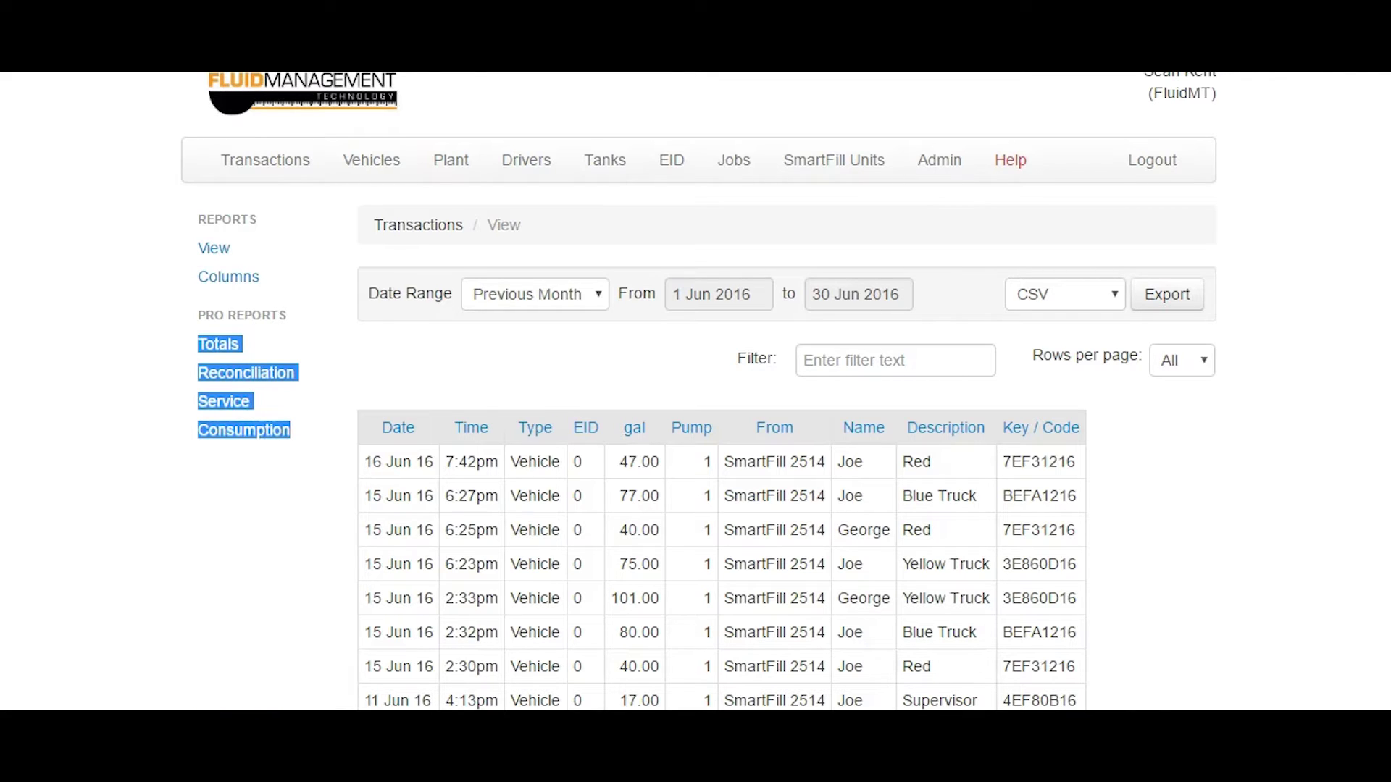
left_click(165, 343)
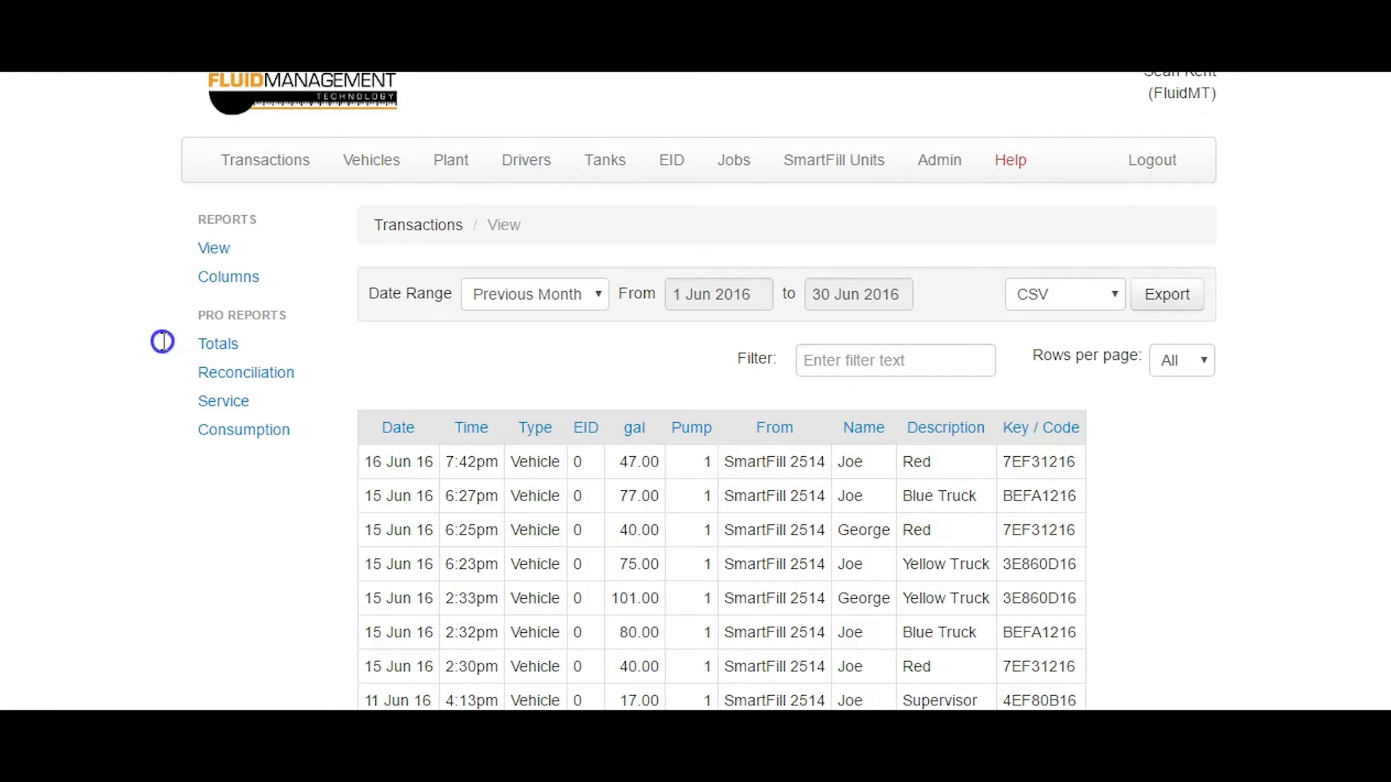
left_click_drag(162, 342, 279, 370)
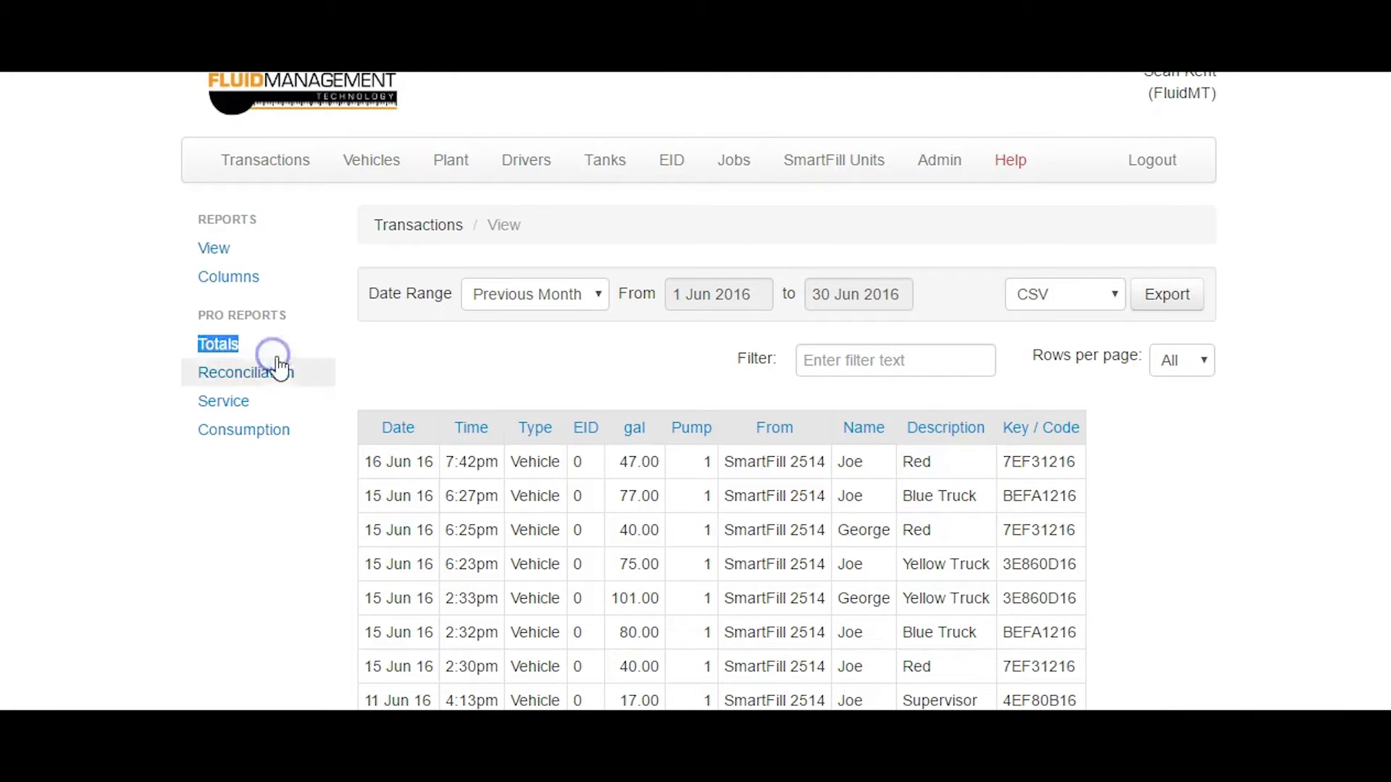
left_click(549, 437)
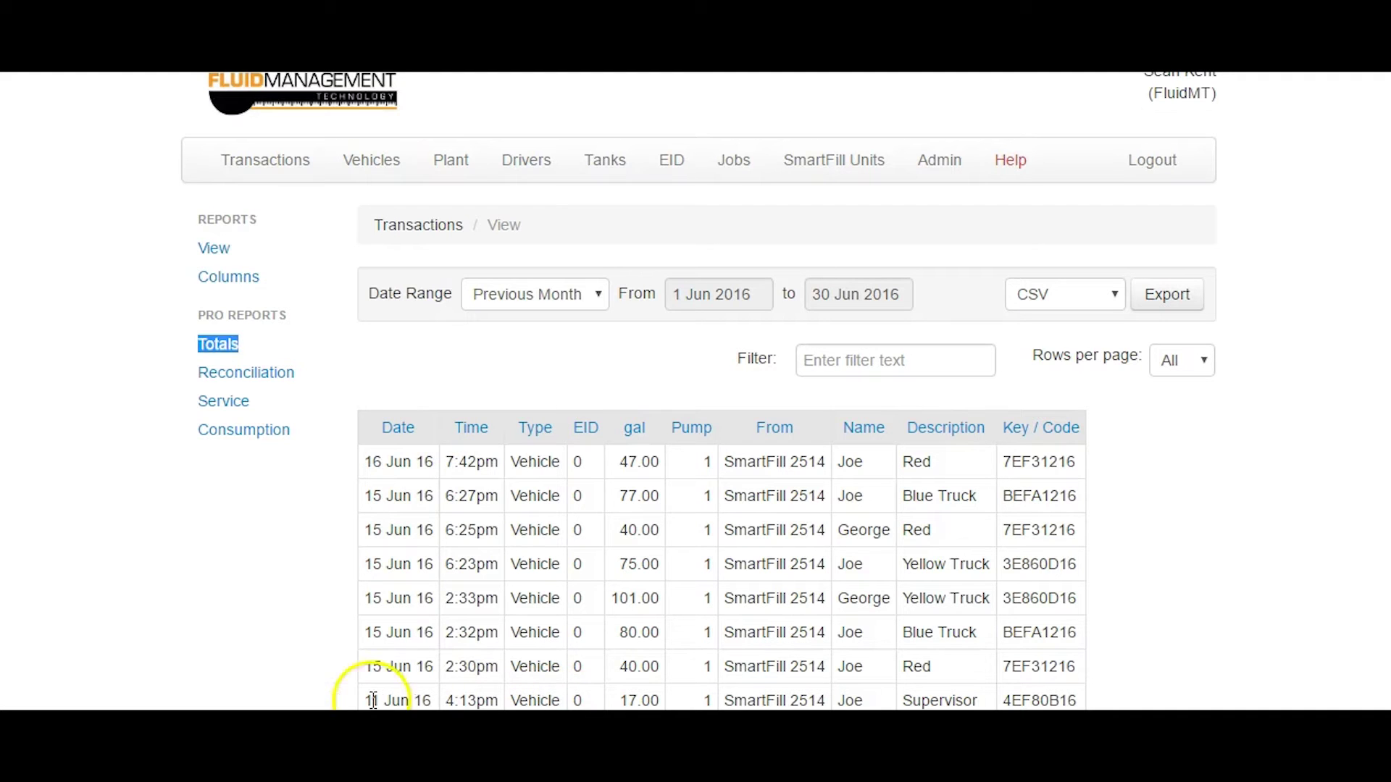
left_click_drag(319, 417, 419, 357)
- Open the Totals reports page and view the Red Truck Weekly Totals actions menu
left_click(218, 343)
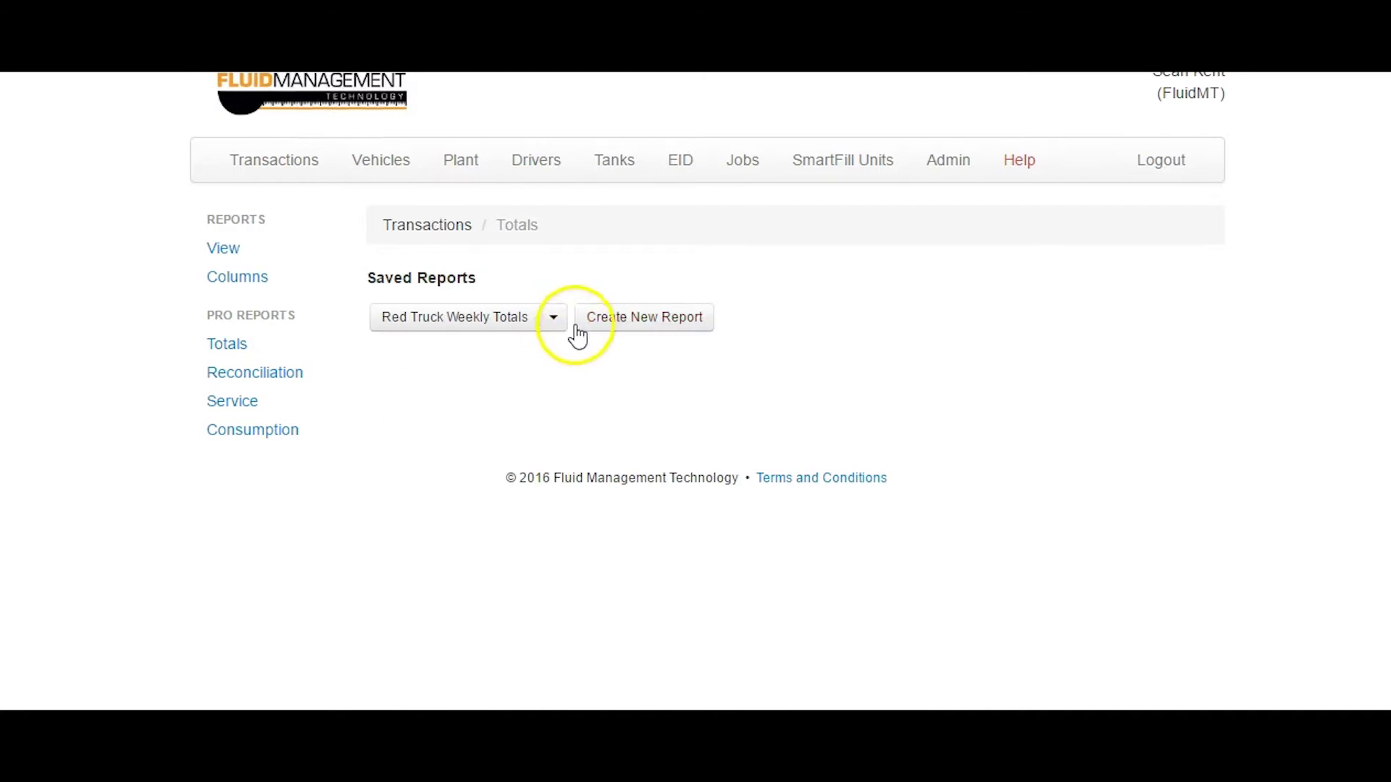
left_click(556, 322)
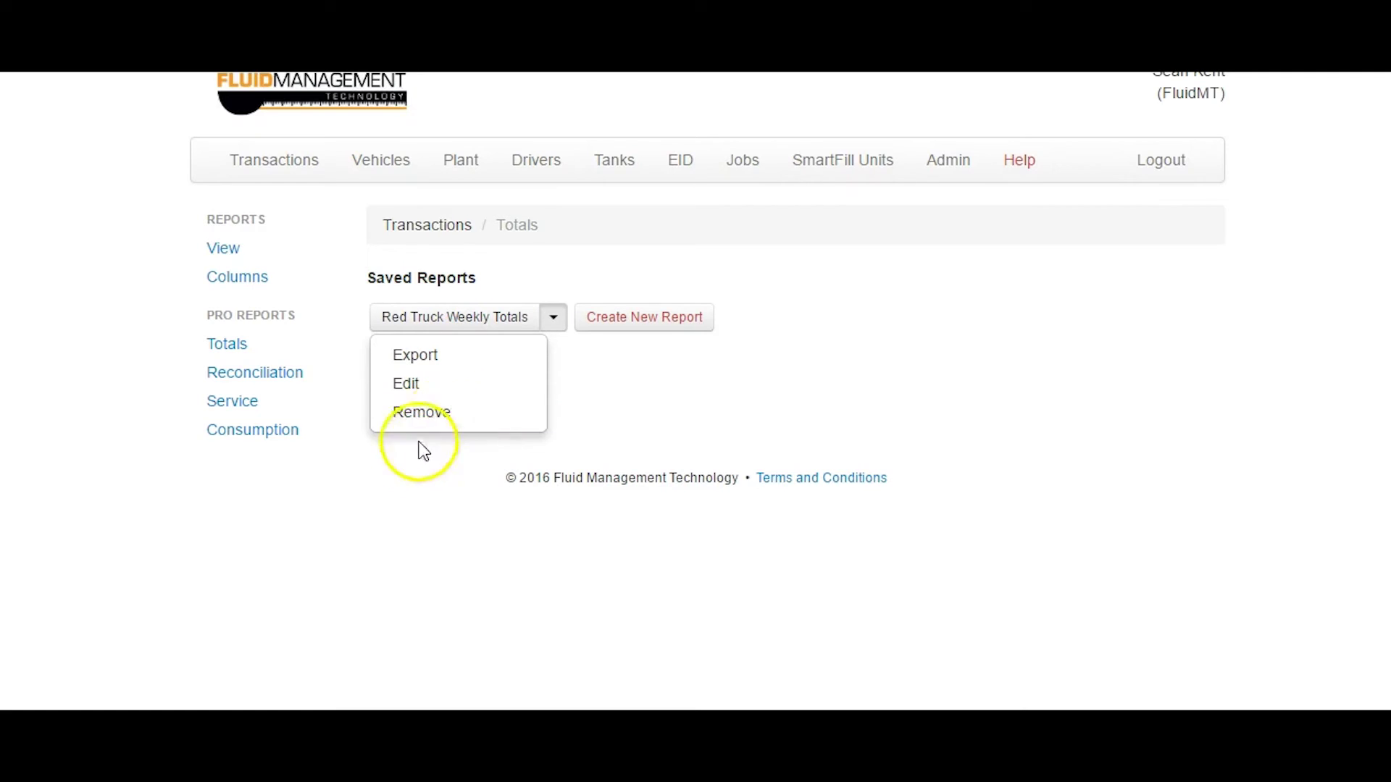
left_click(411, 499)
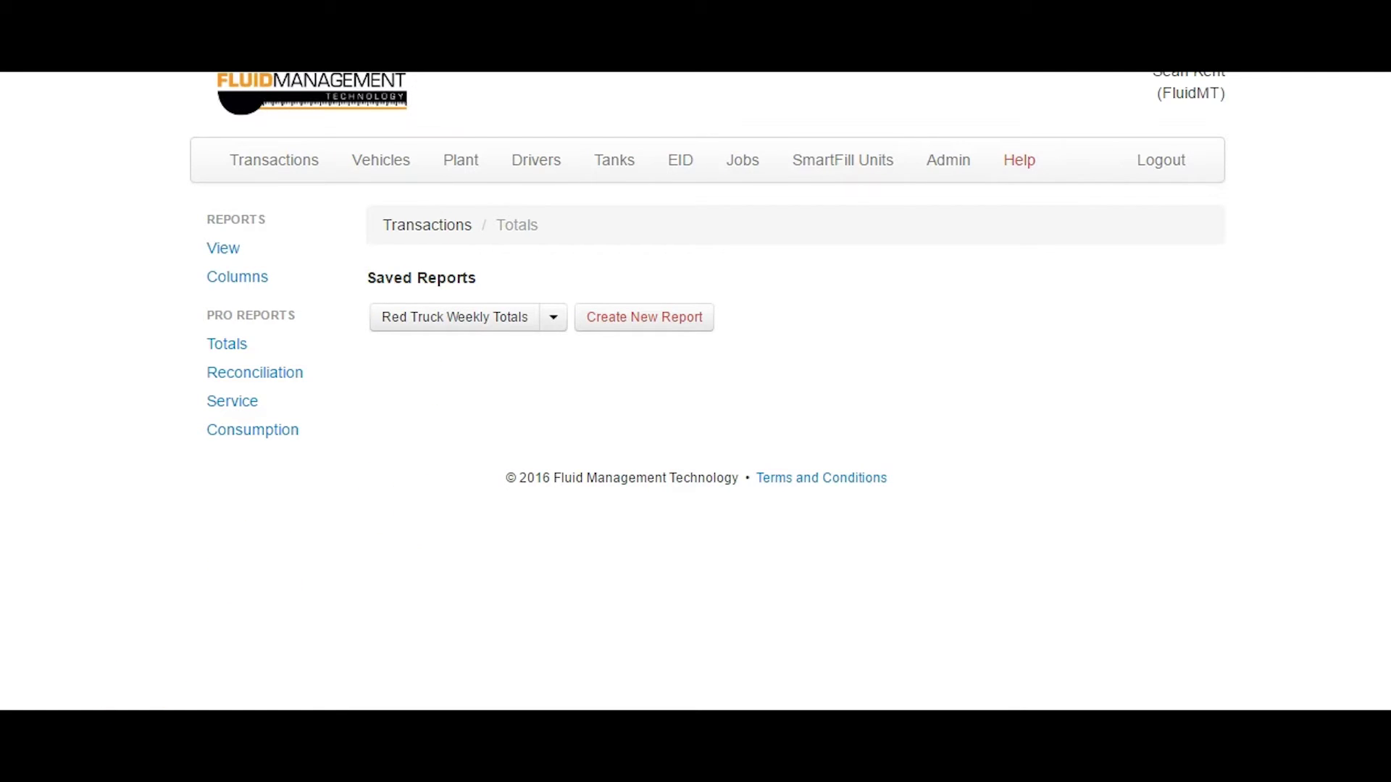
left_click(177, 449)
- Create a new Totals report totalled by Vehicle User Field 1, leaving Then By as Not Required
left_click(641, 319)
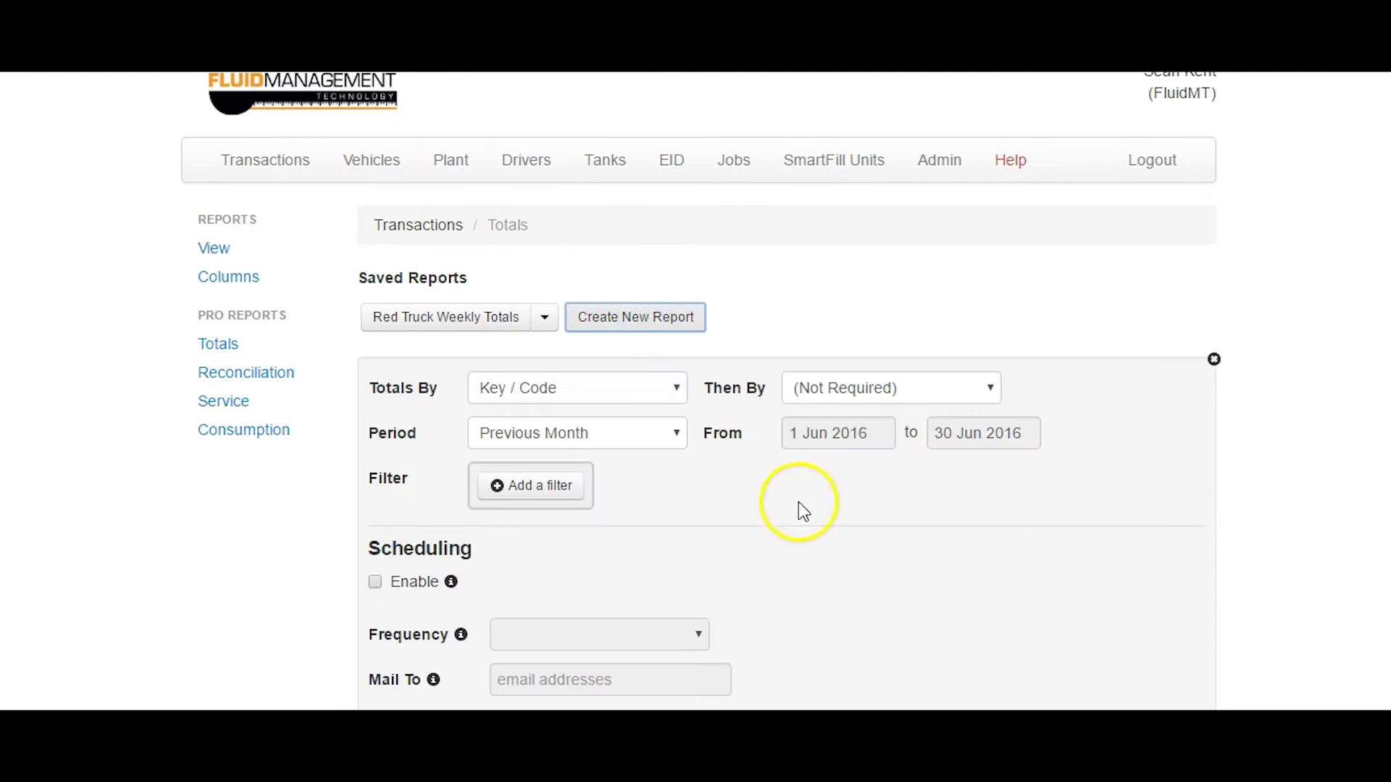
left_click(675, 389)
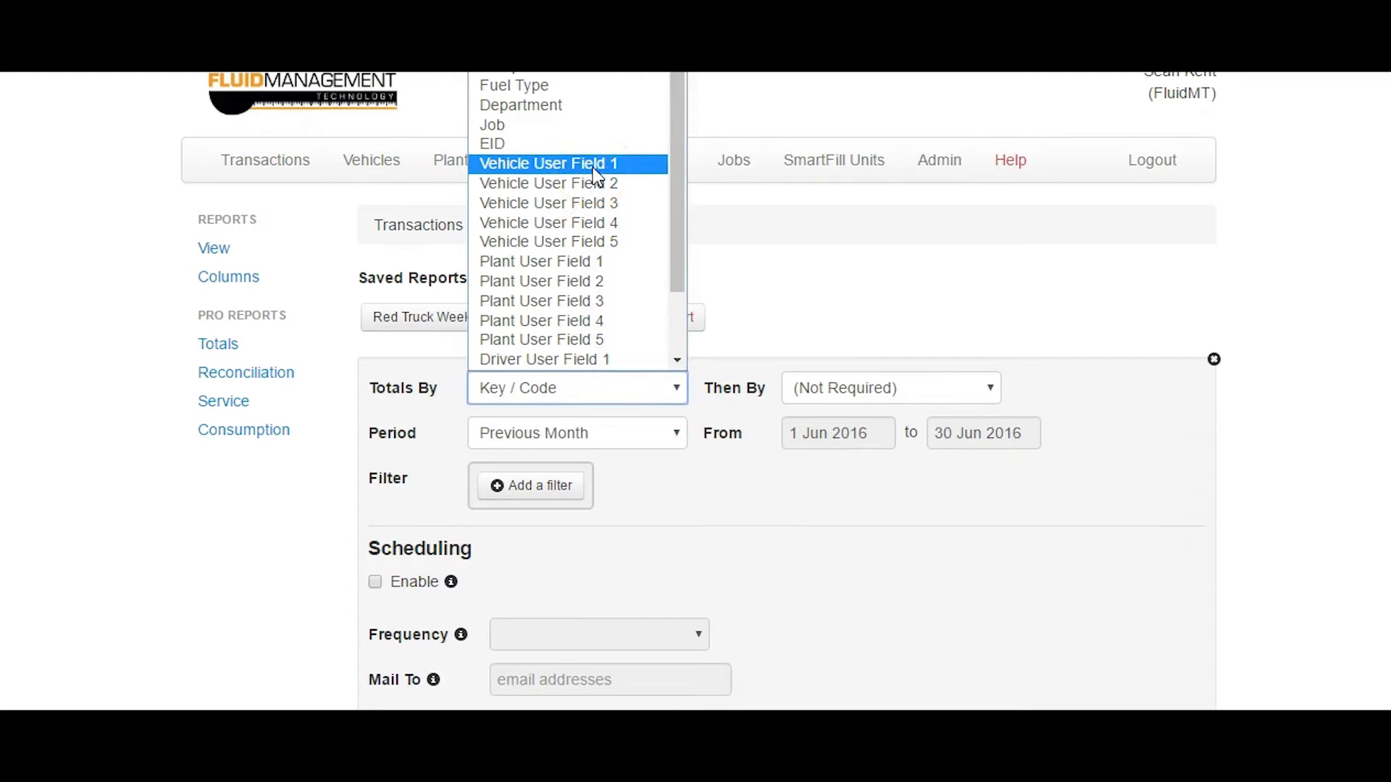
left_click(988, 389)
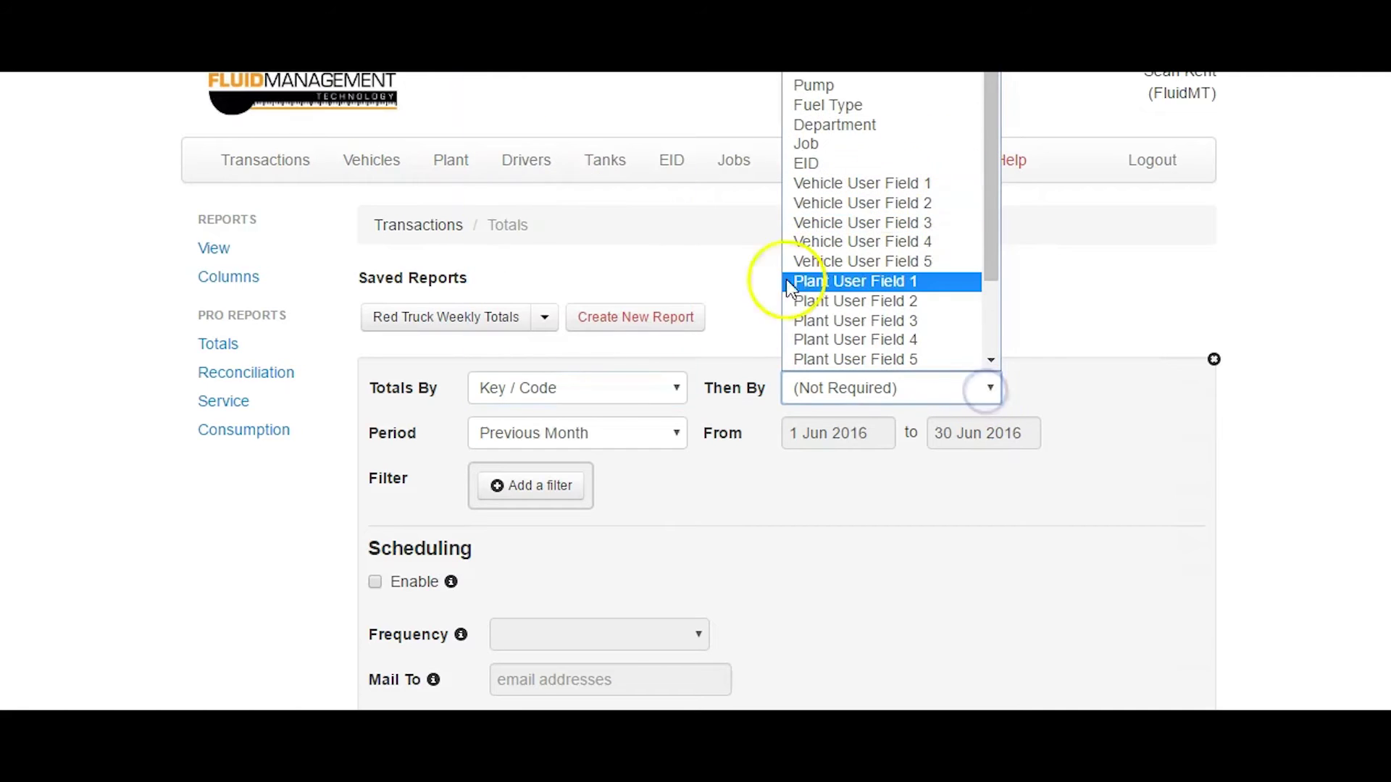
left_click(675, 389)
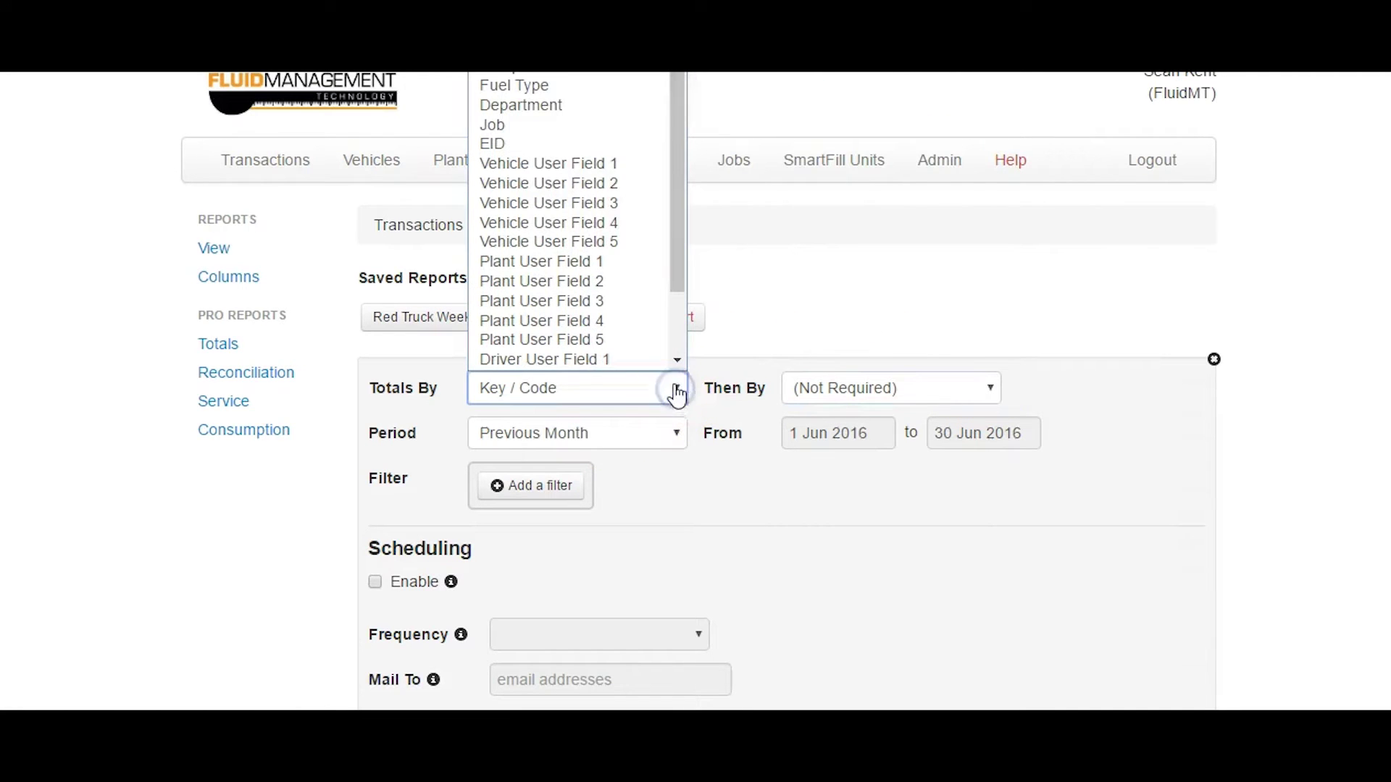
left_click(609, 163)
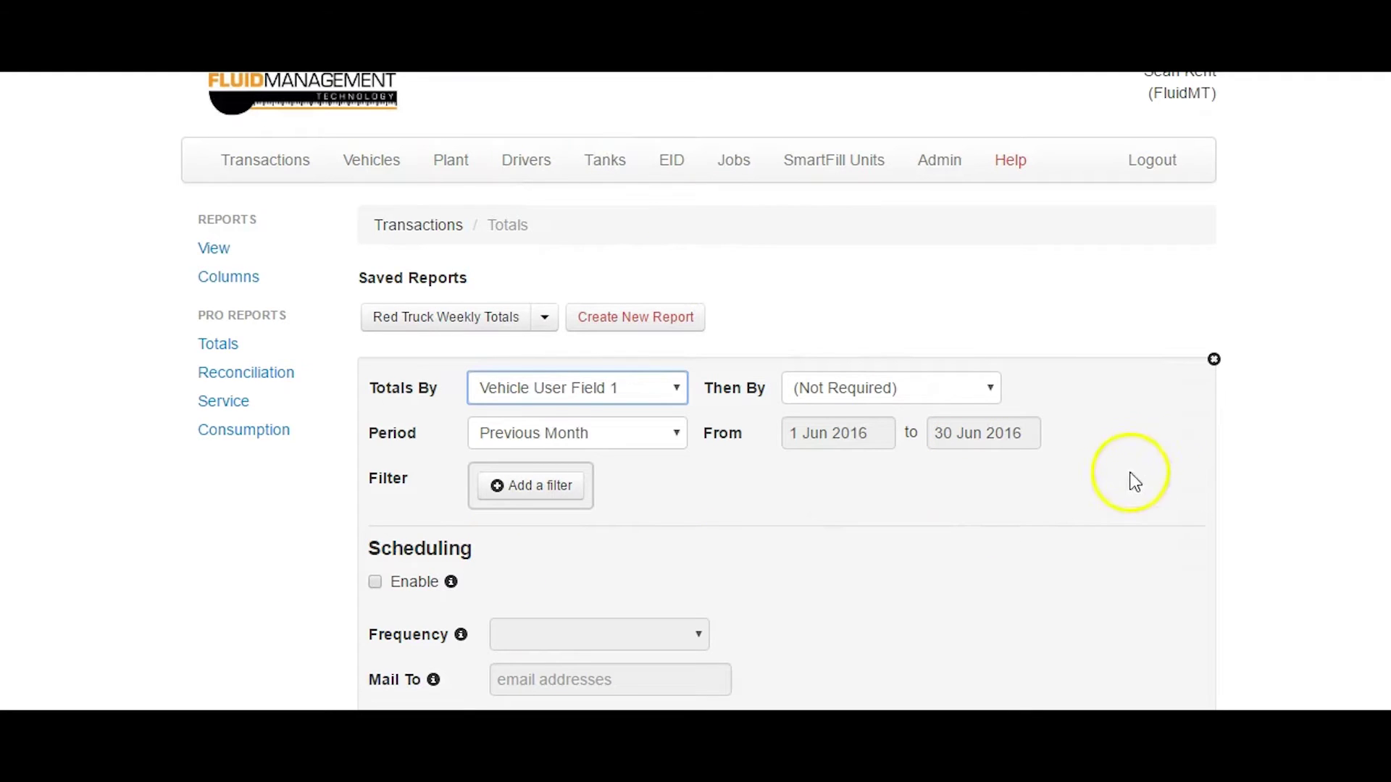
scroll(714, 543, "down", 2)
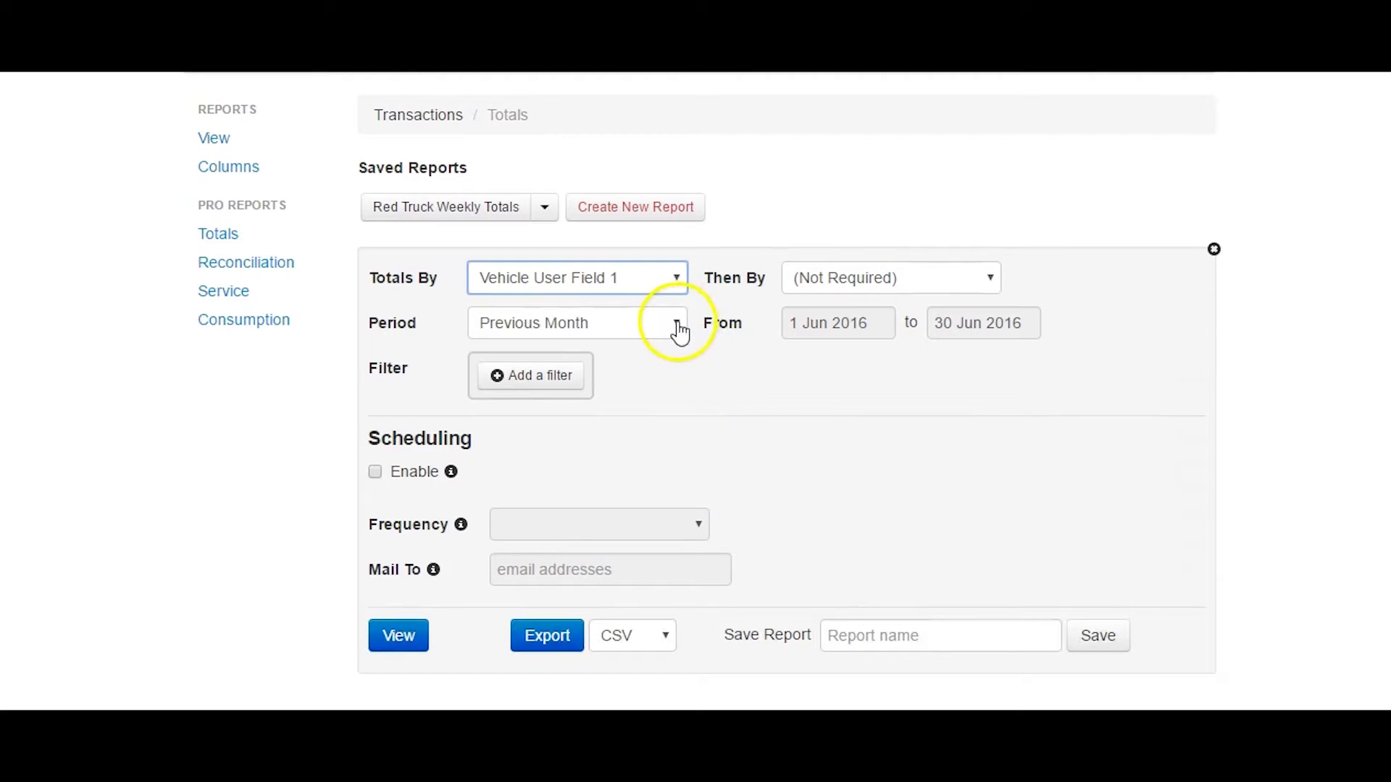
- Add a Description In List filter with Yellow Truck selected
left_click(562, 376)
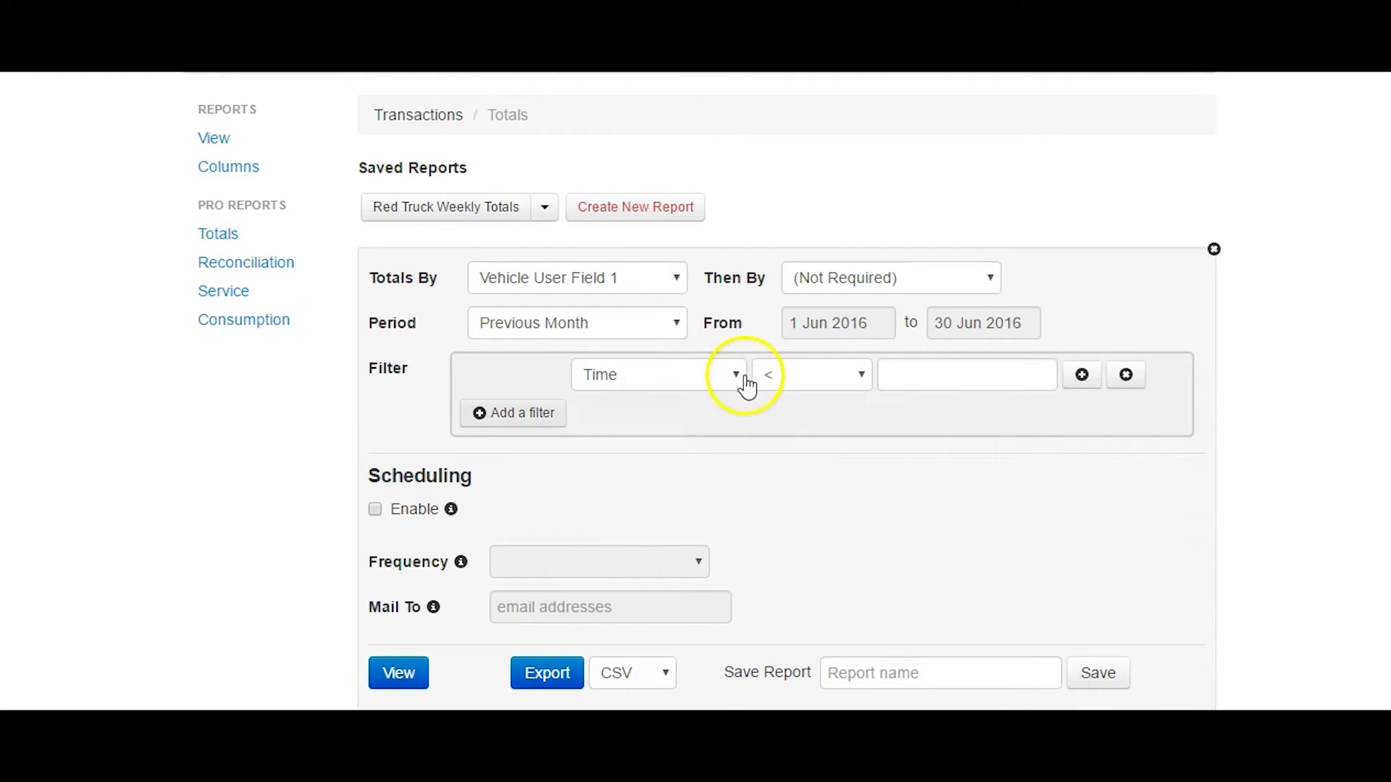
left_click(736, 374)
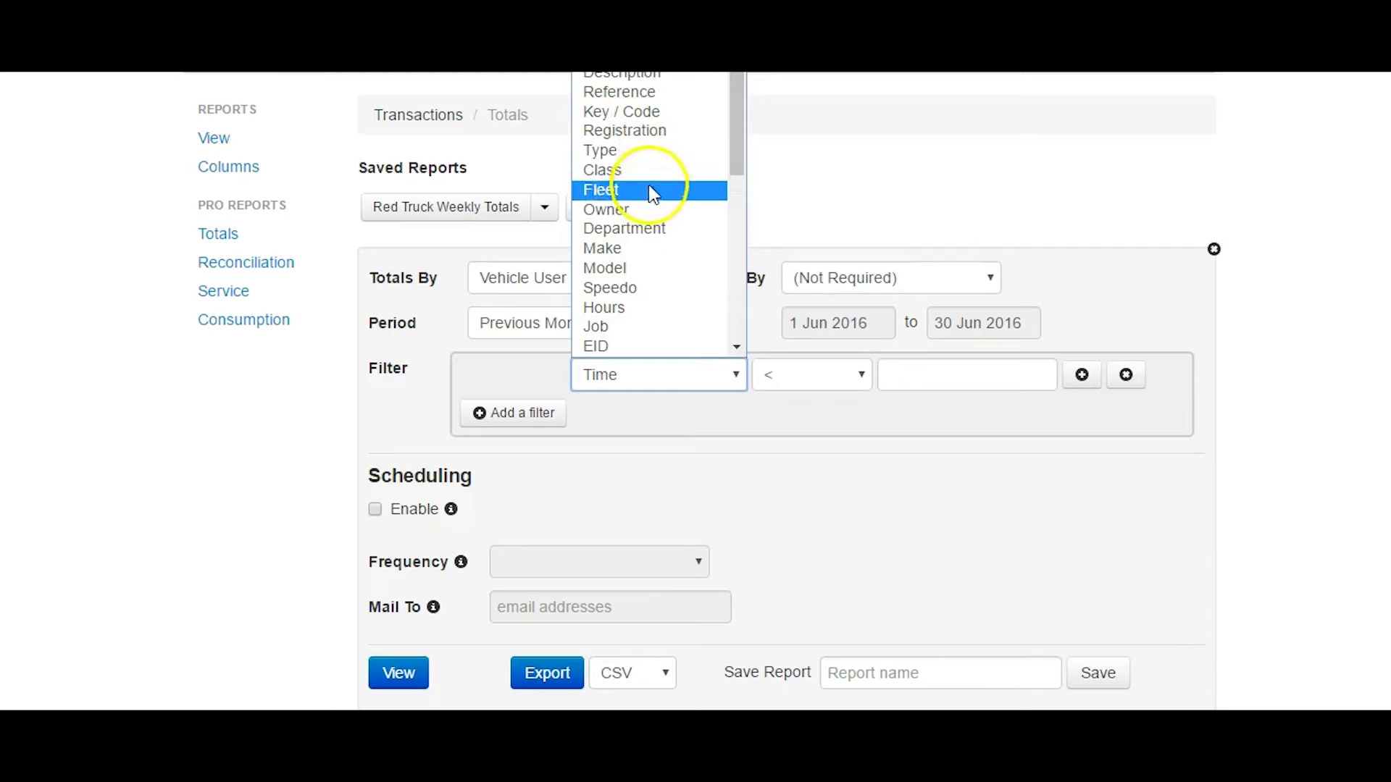
left_click(659, 79)
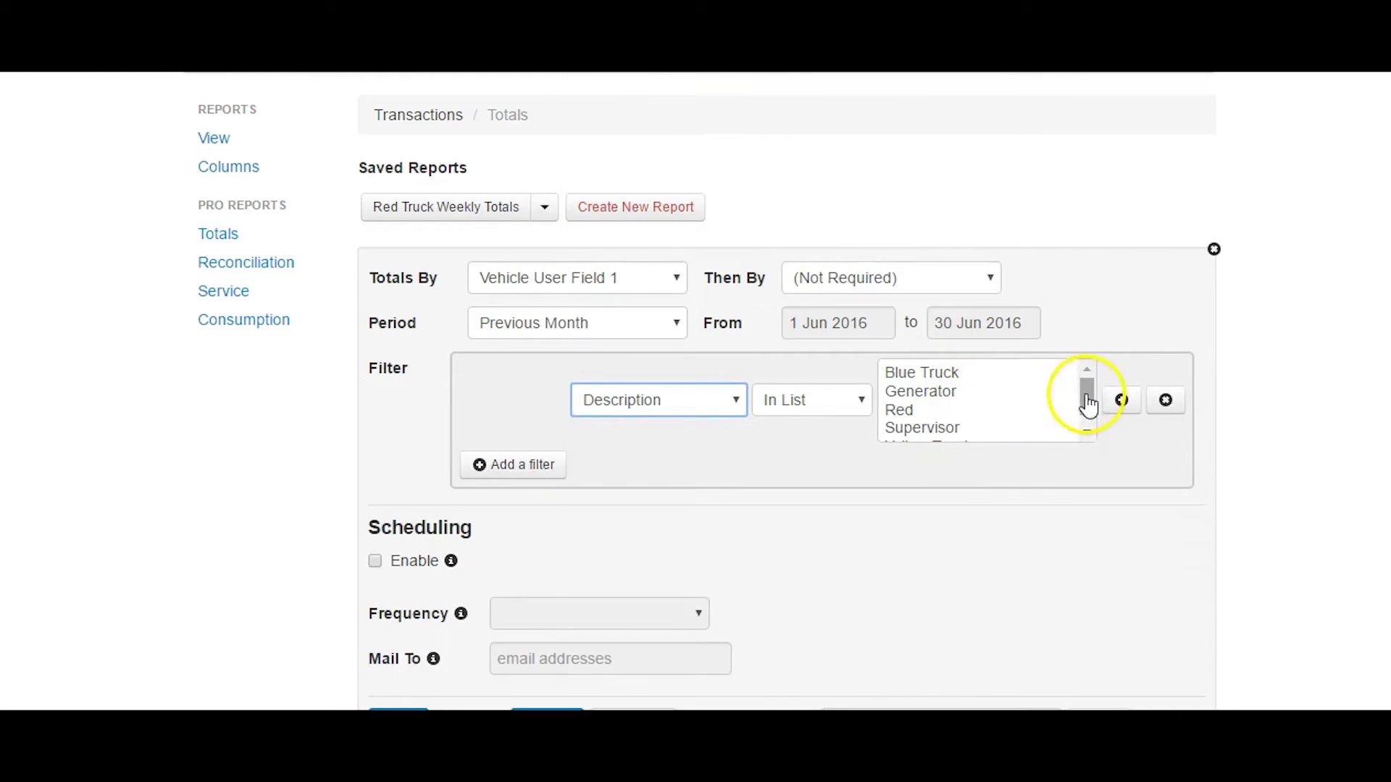
left_click(1086, 431)
left_click(959, 410)
left_click(962, 429)
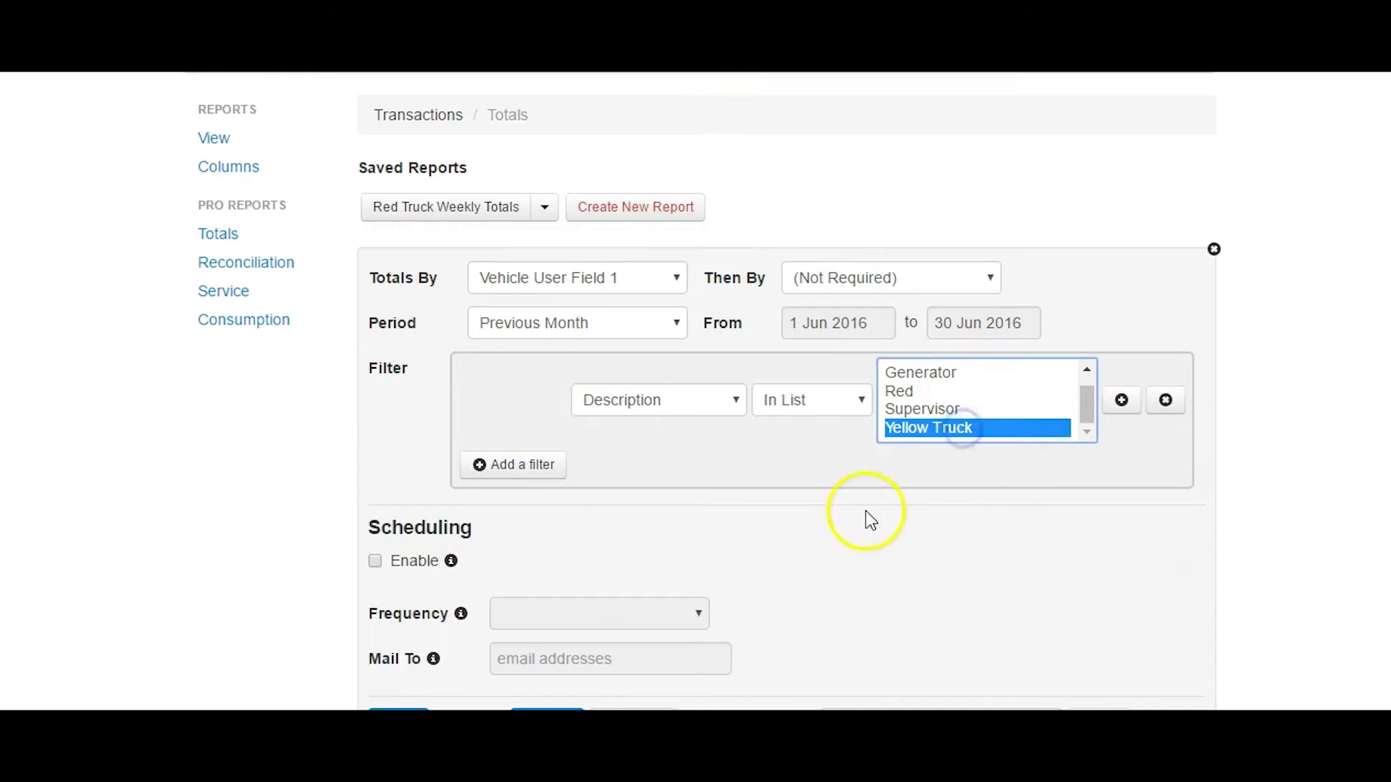
scroll(862, 507, "down", 2)
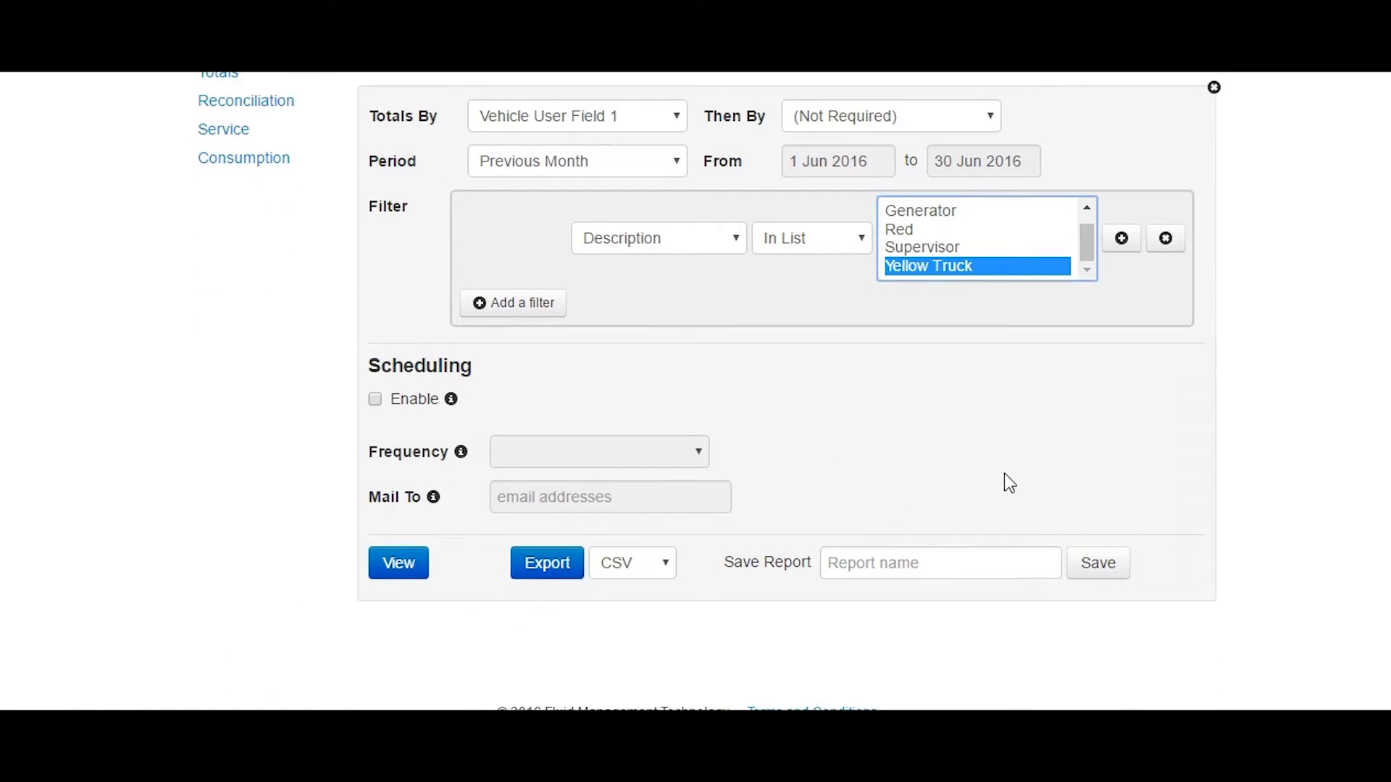
- Enable weekly scheduling to the recipient's e-mail and save the report as Weekly Yellow Truck
left_click(376, 400)
left_click(548, 453)
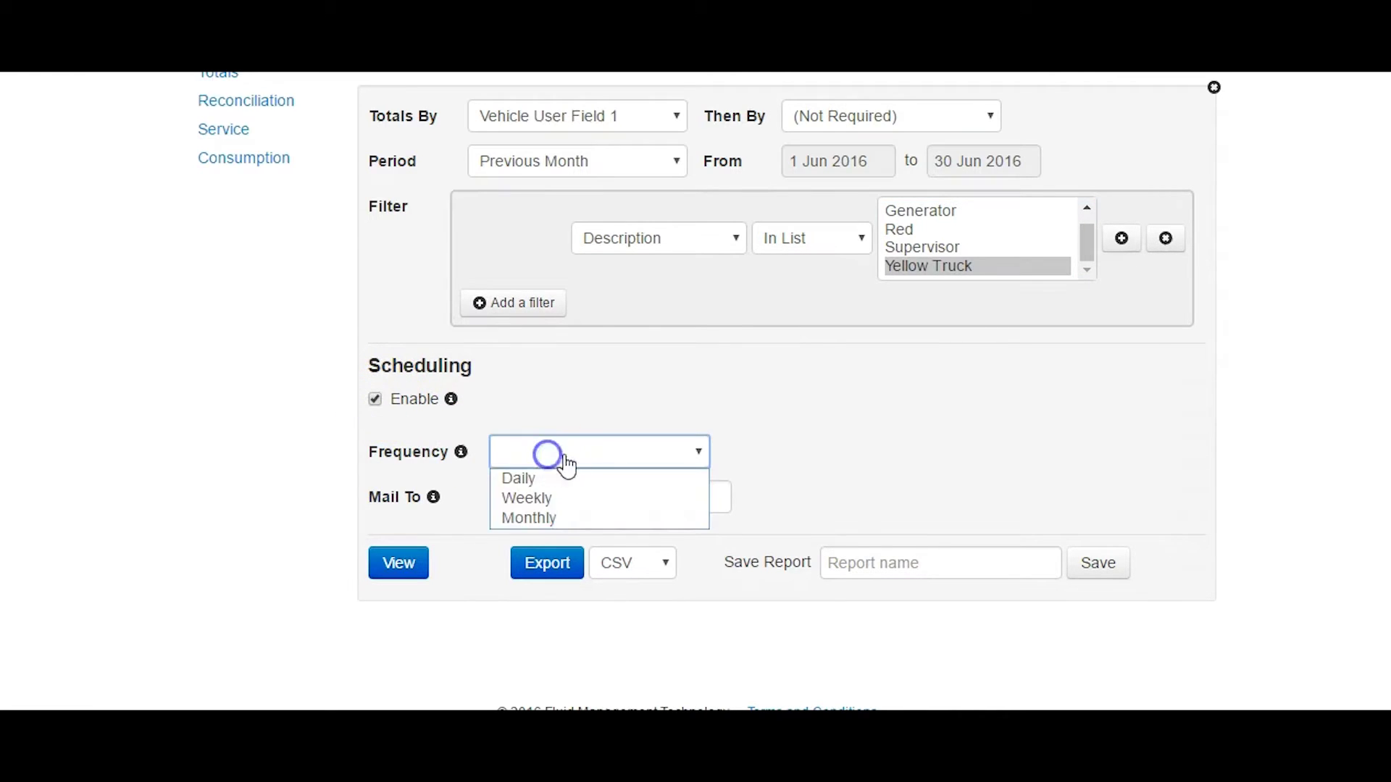
left_click(540, 504)
left_click(610, 499)
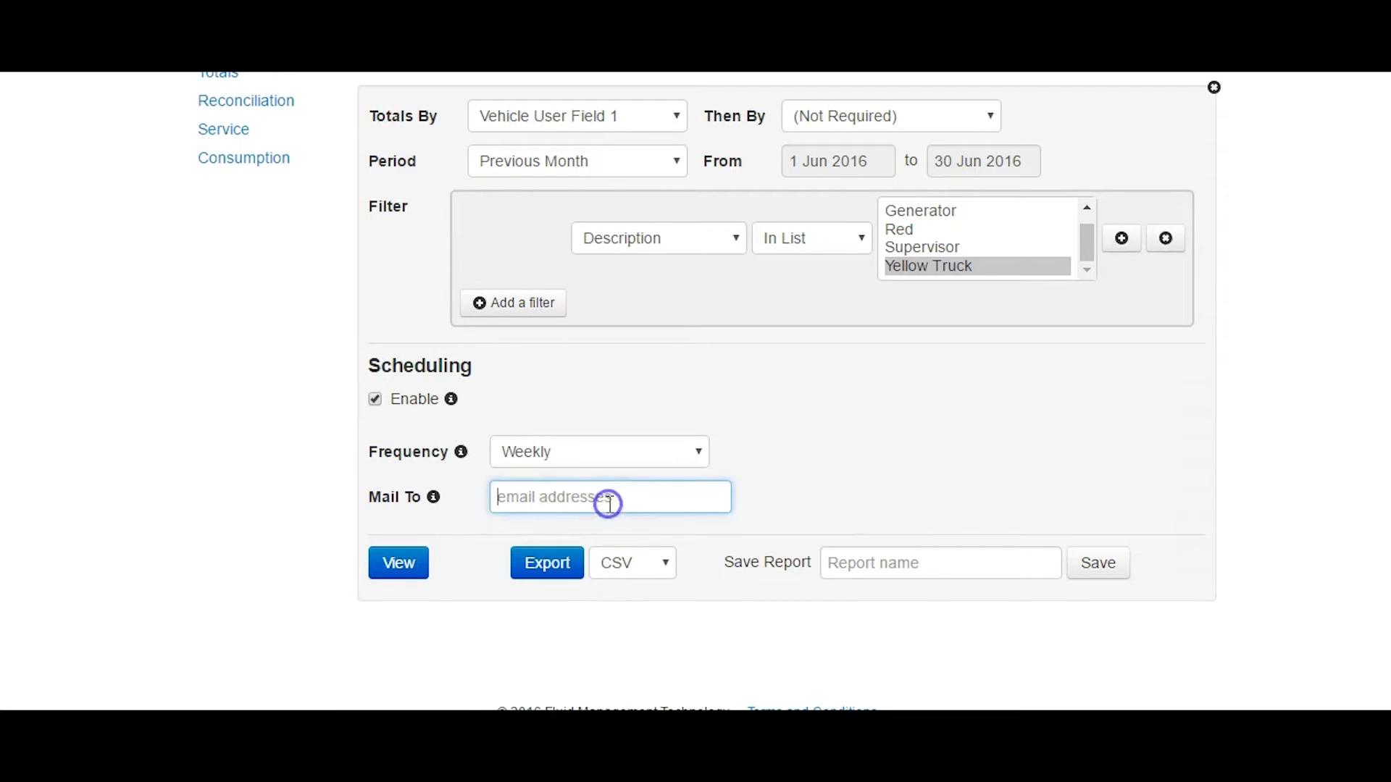
key("ctrl+v")
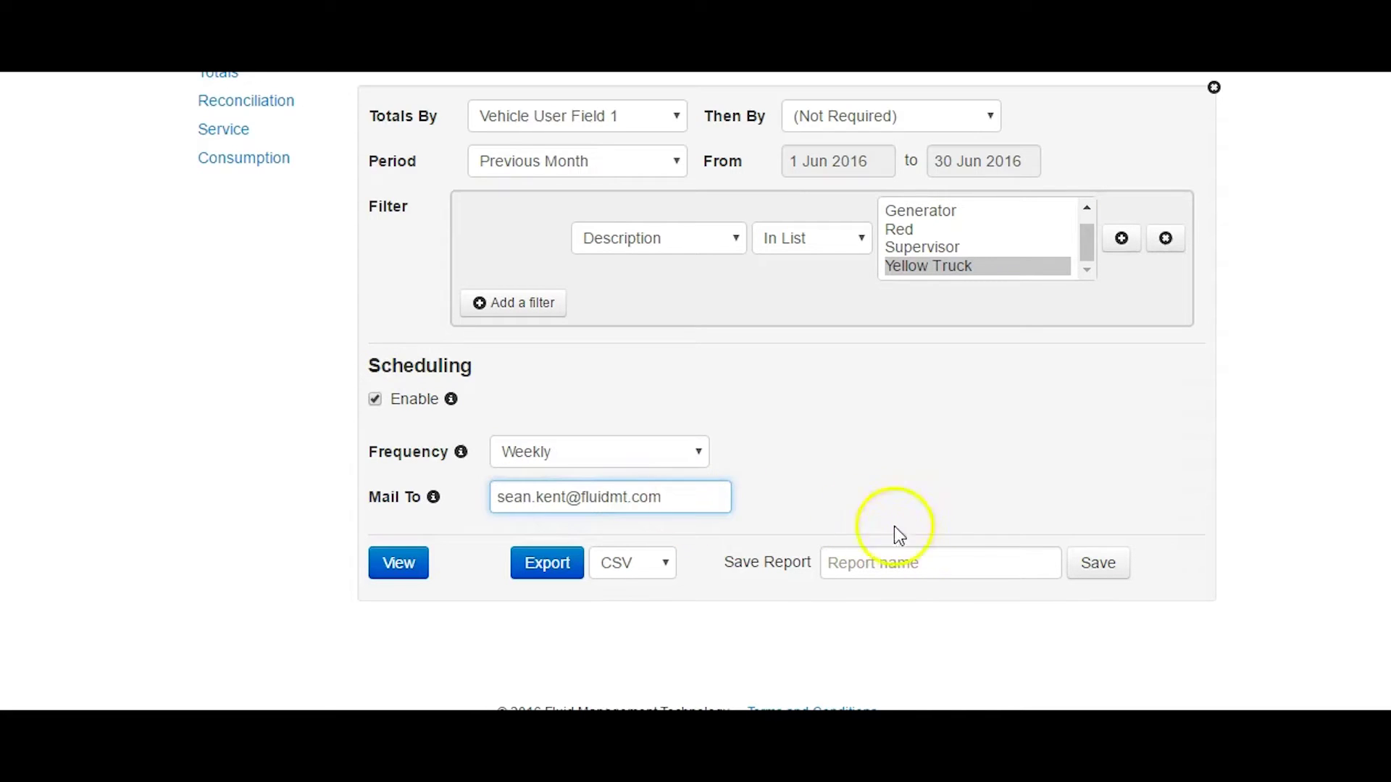
left_click(887, 567)
type("Y")
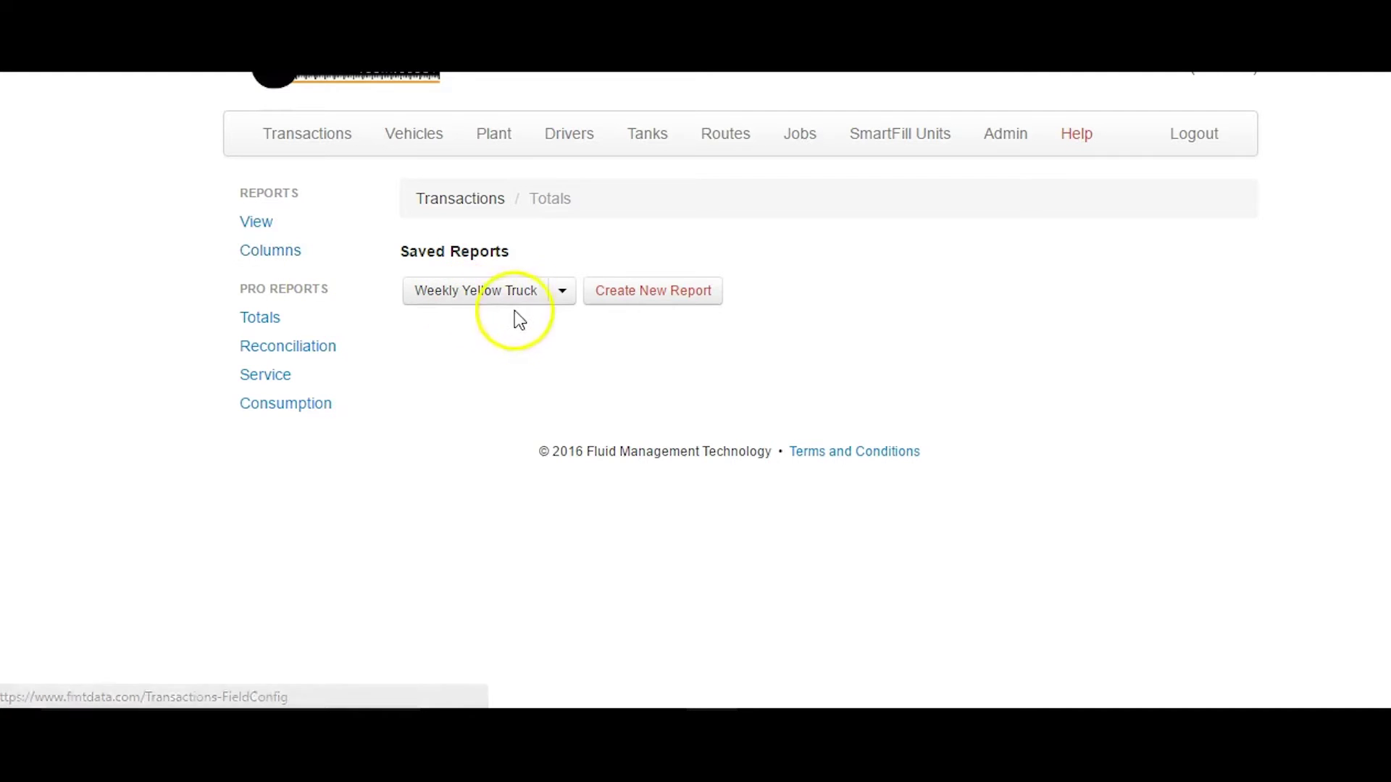
- Edit the Weekly Yellow Truck report so it exports as CSV instead of PDF
left_click(563, 292)
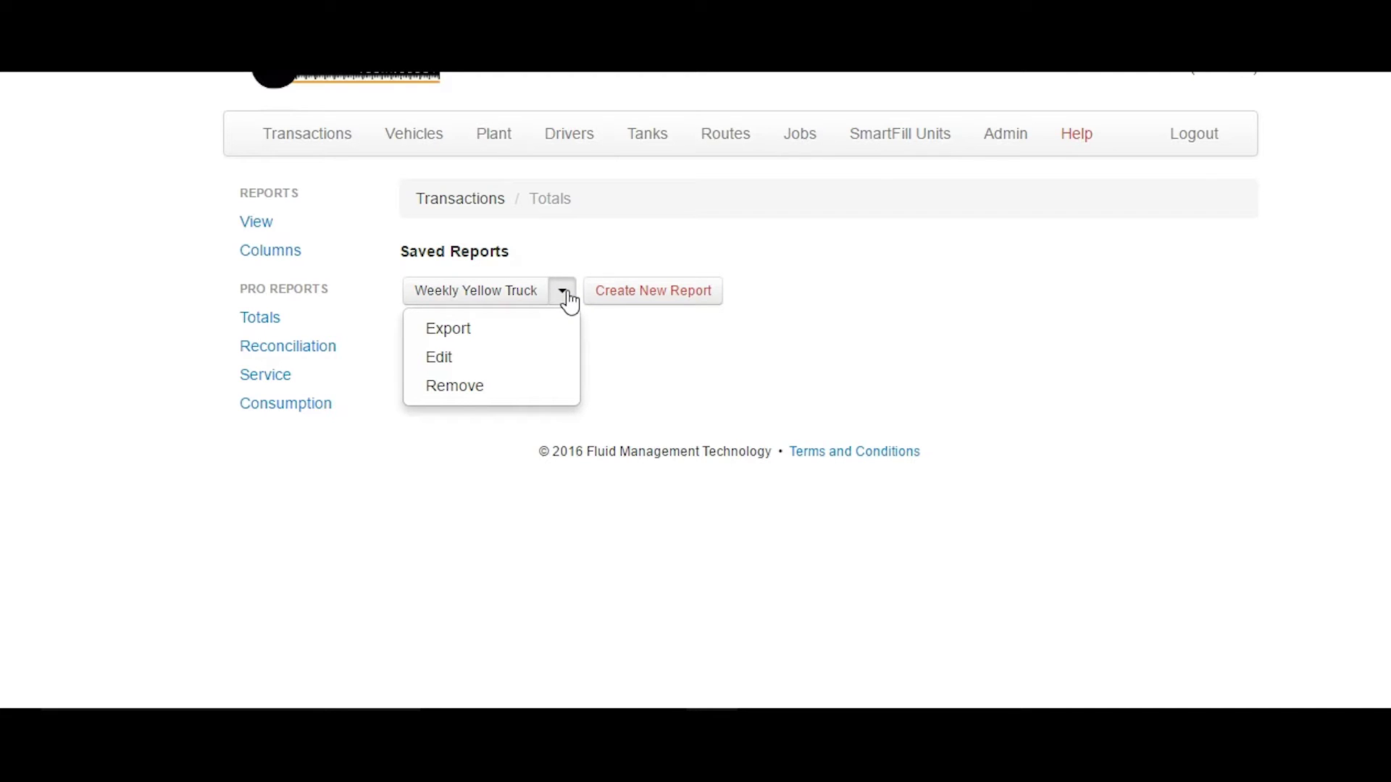
left_click(544, 360)
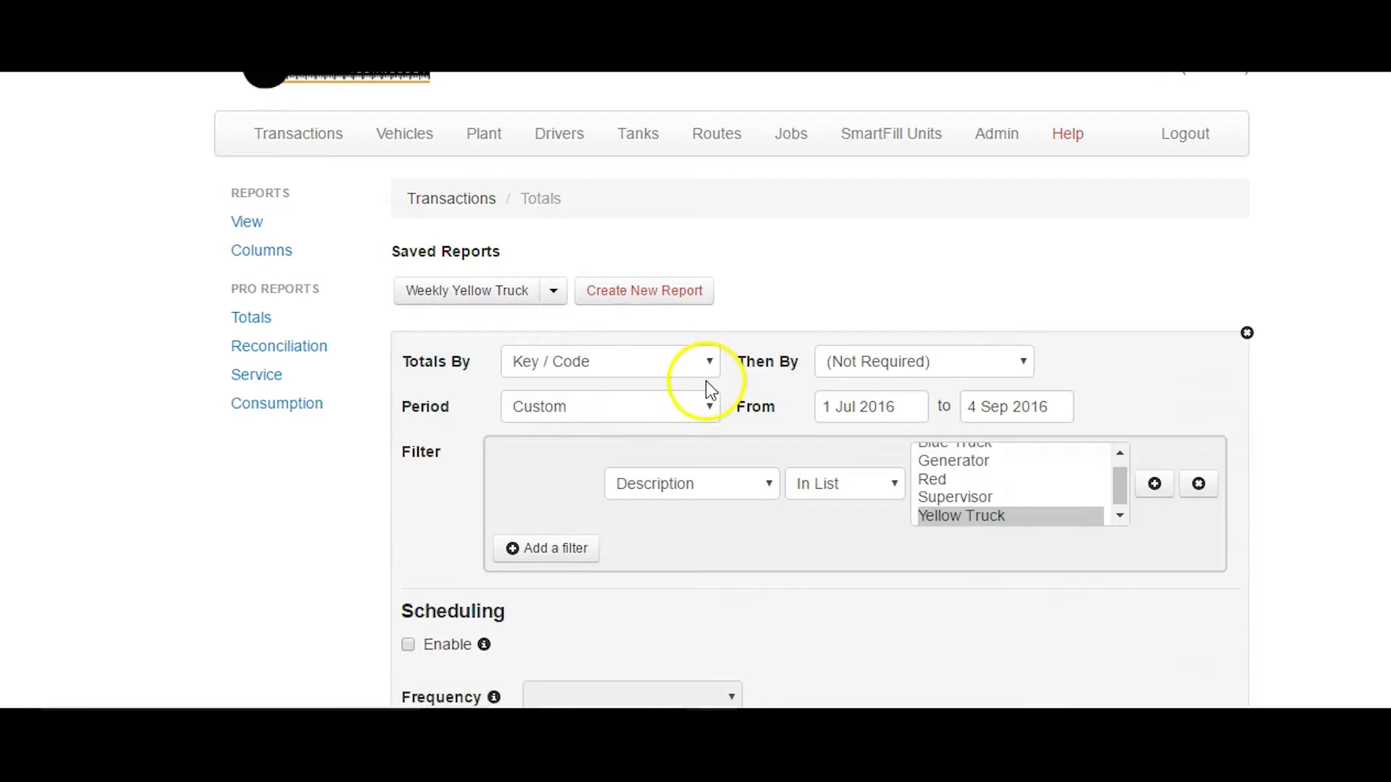
scroll(707, 381, "down", 4)
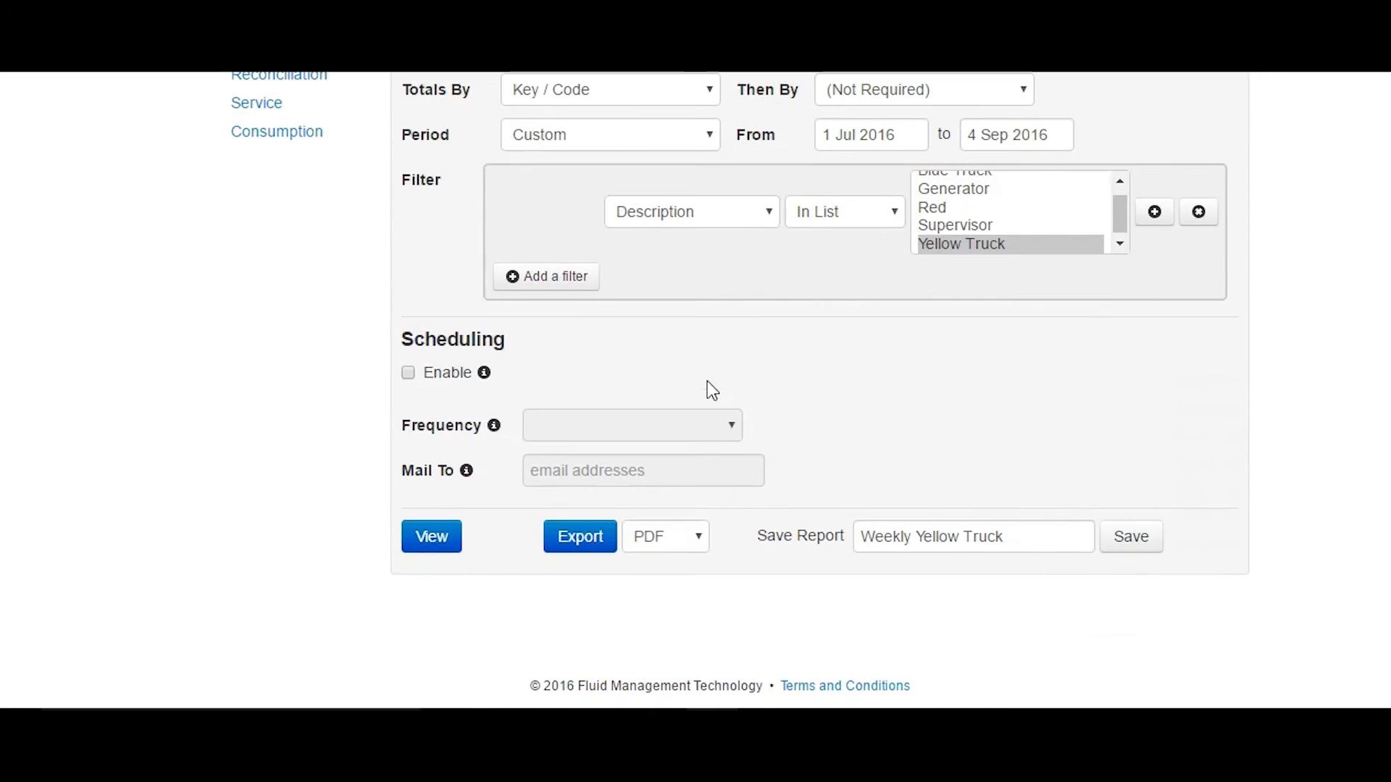
left_click(699, 540)
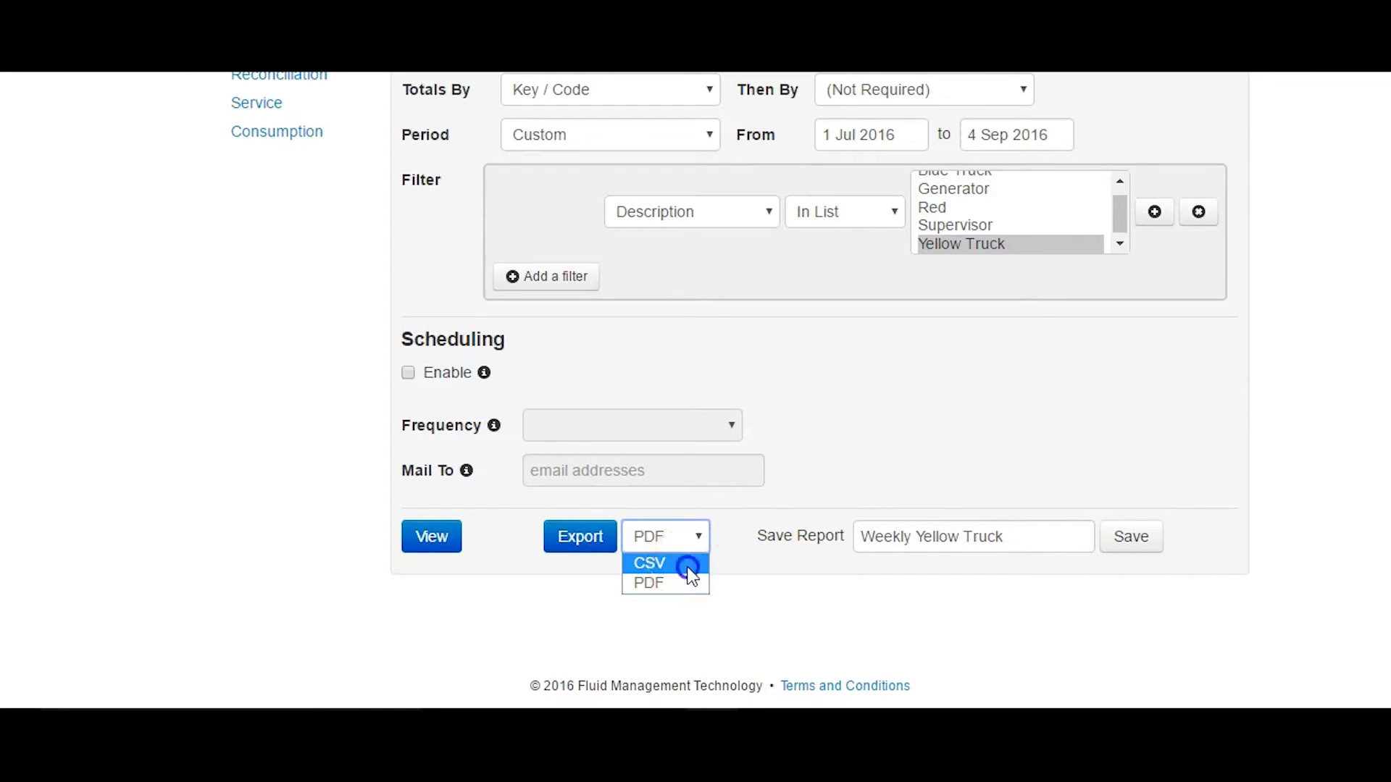
left_click(656, 563)
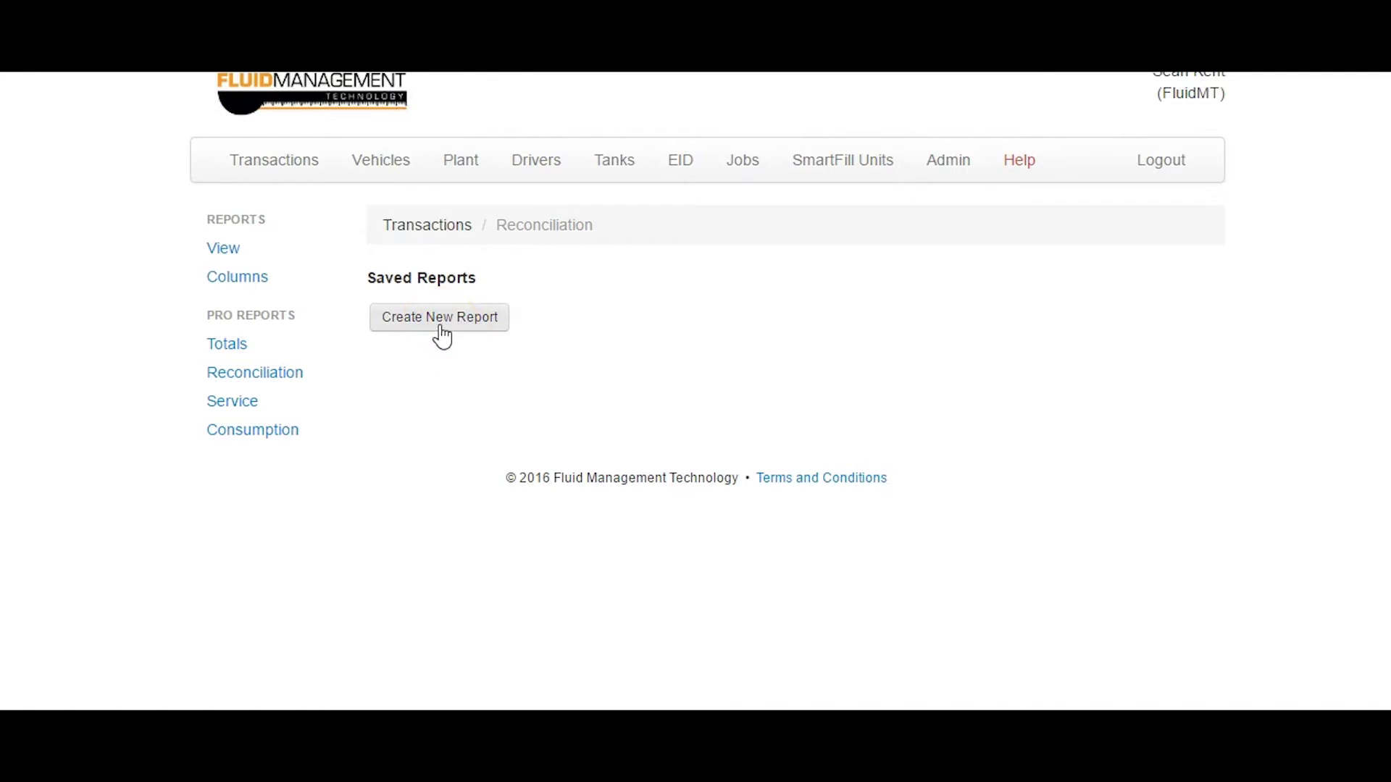
left_click(440, 329)
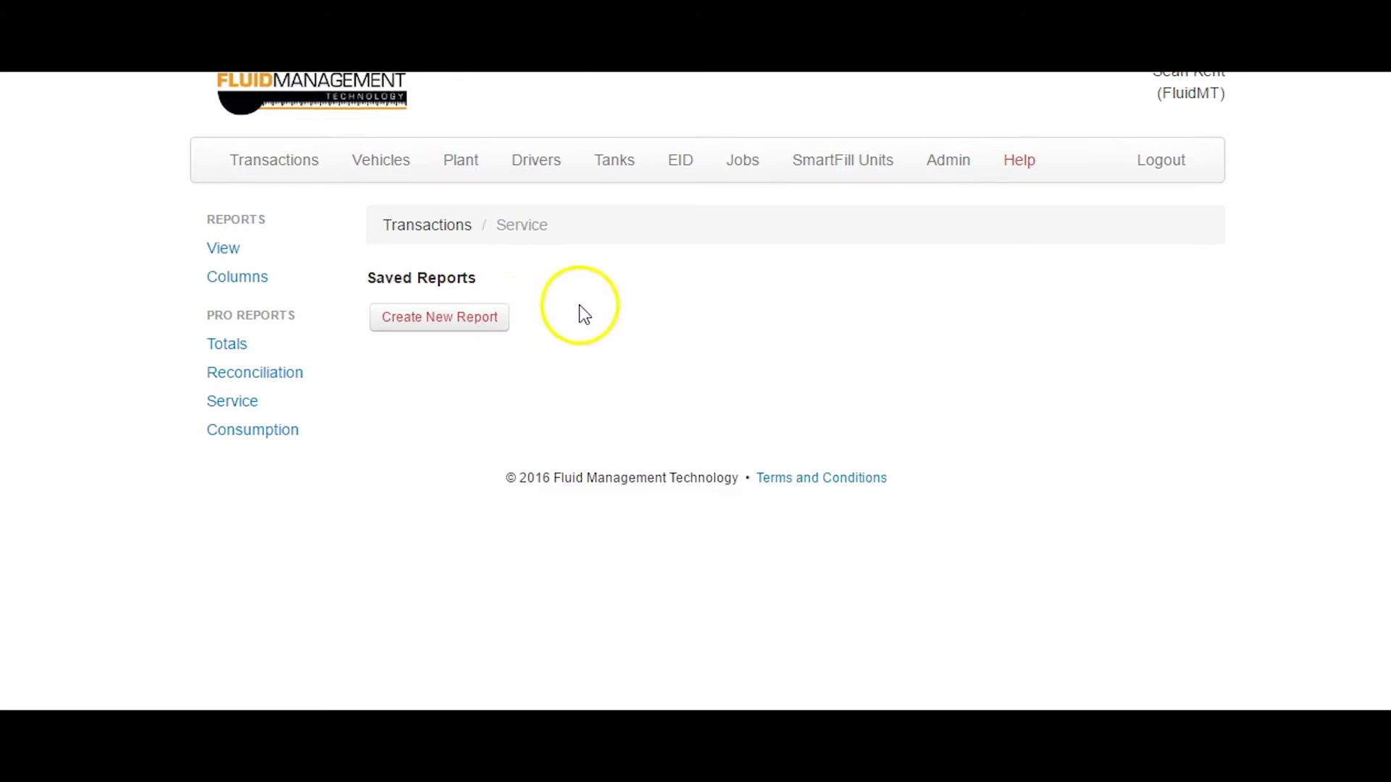
- Start a new Service report and view its Due for Service table for Red and Yellow Truck
left_click(481, 320)
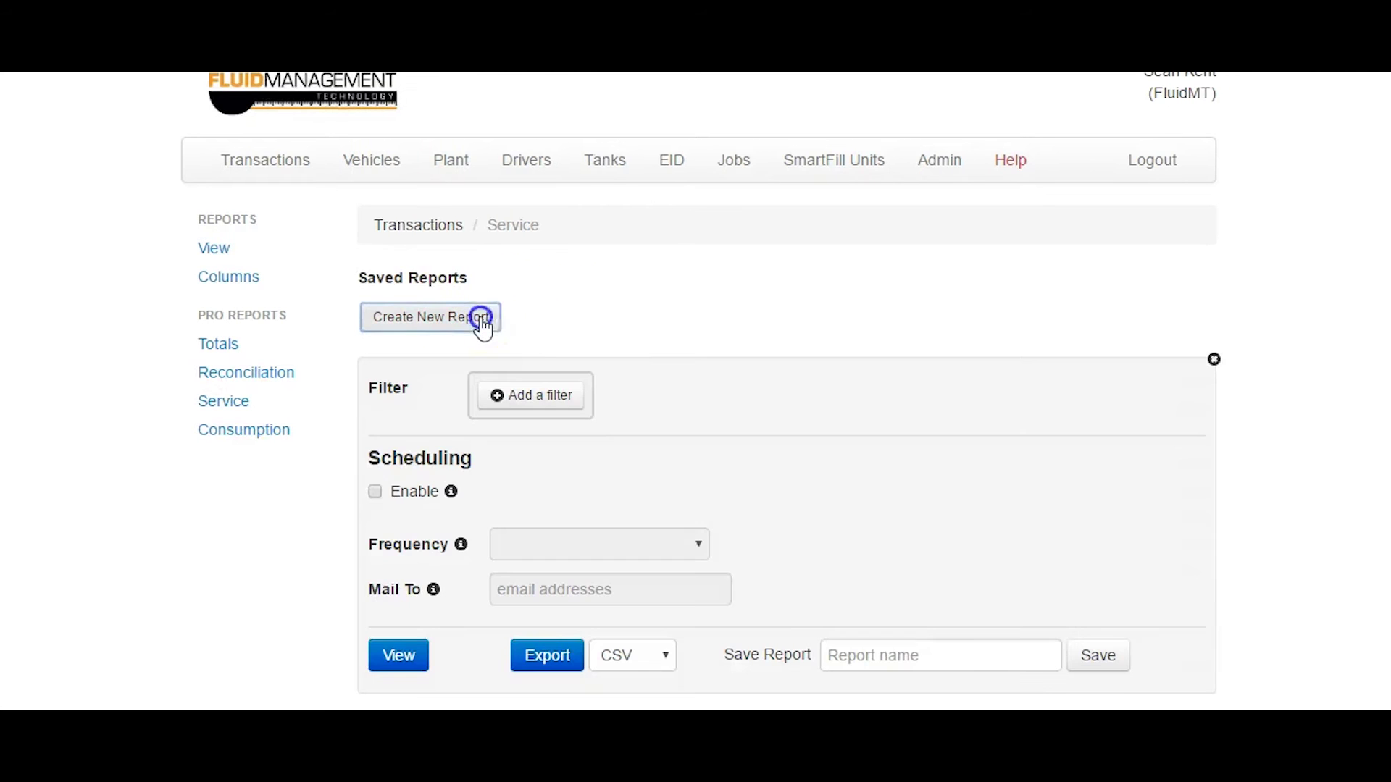
left_click(404, 652)
scroll(224, 591, "down", 1)
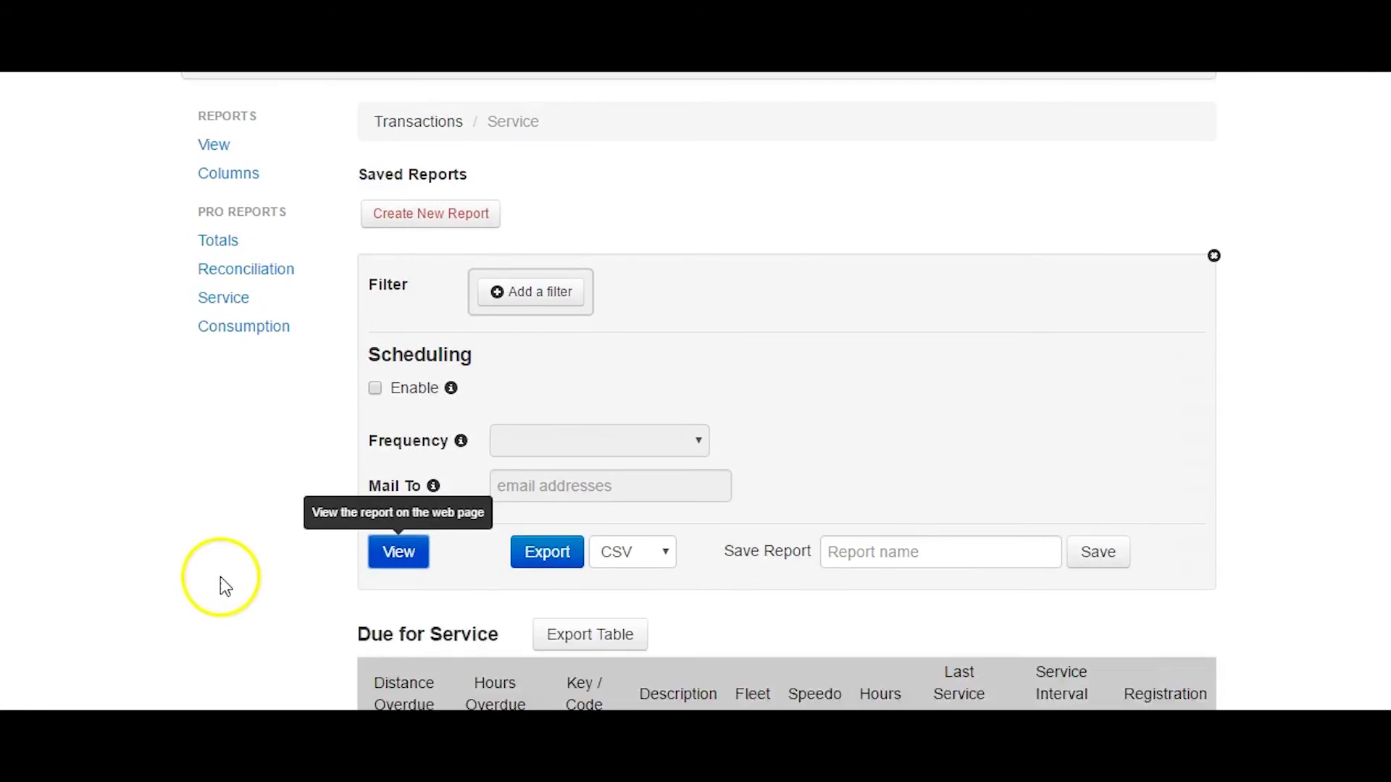
scroll(220, 576, "down", 3)
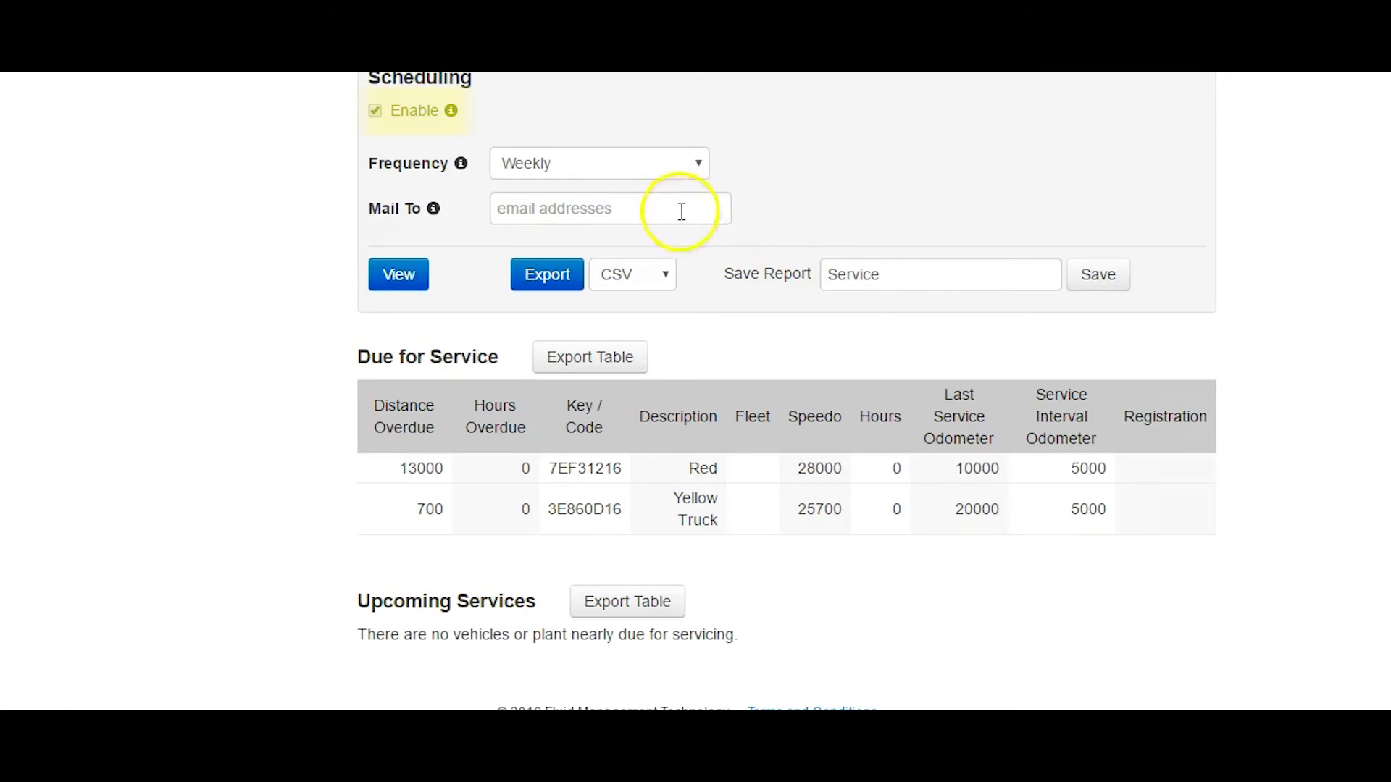
- Save the Service report with weekly e-mail delivery to the recipient, then go to Consumption
left_click(678, 218)
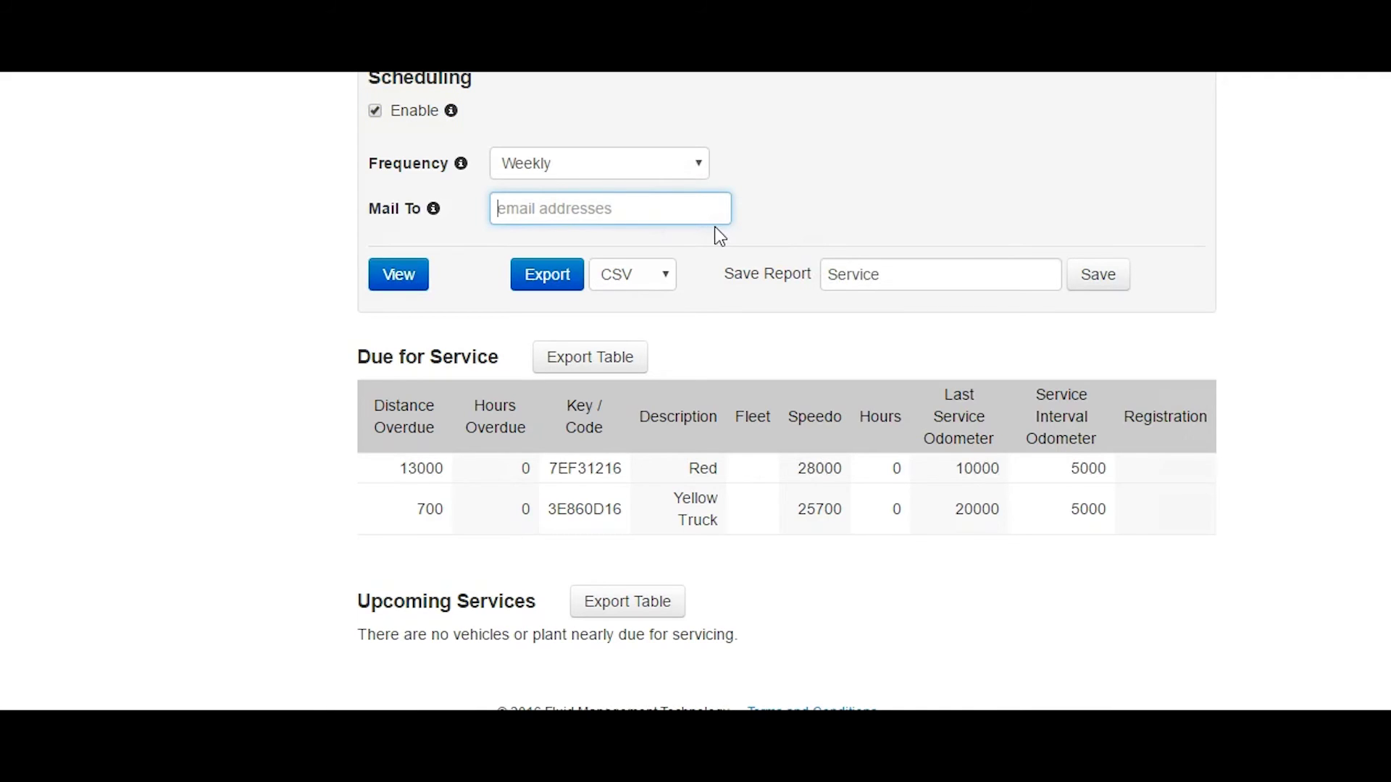
key("ctrl+v")
left_click(954, 282)
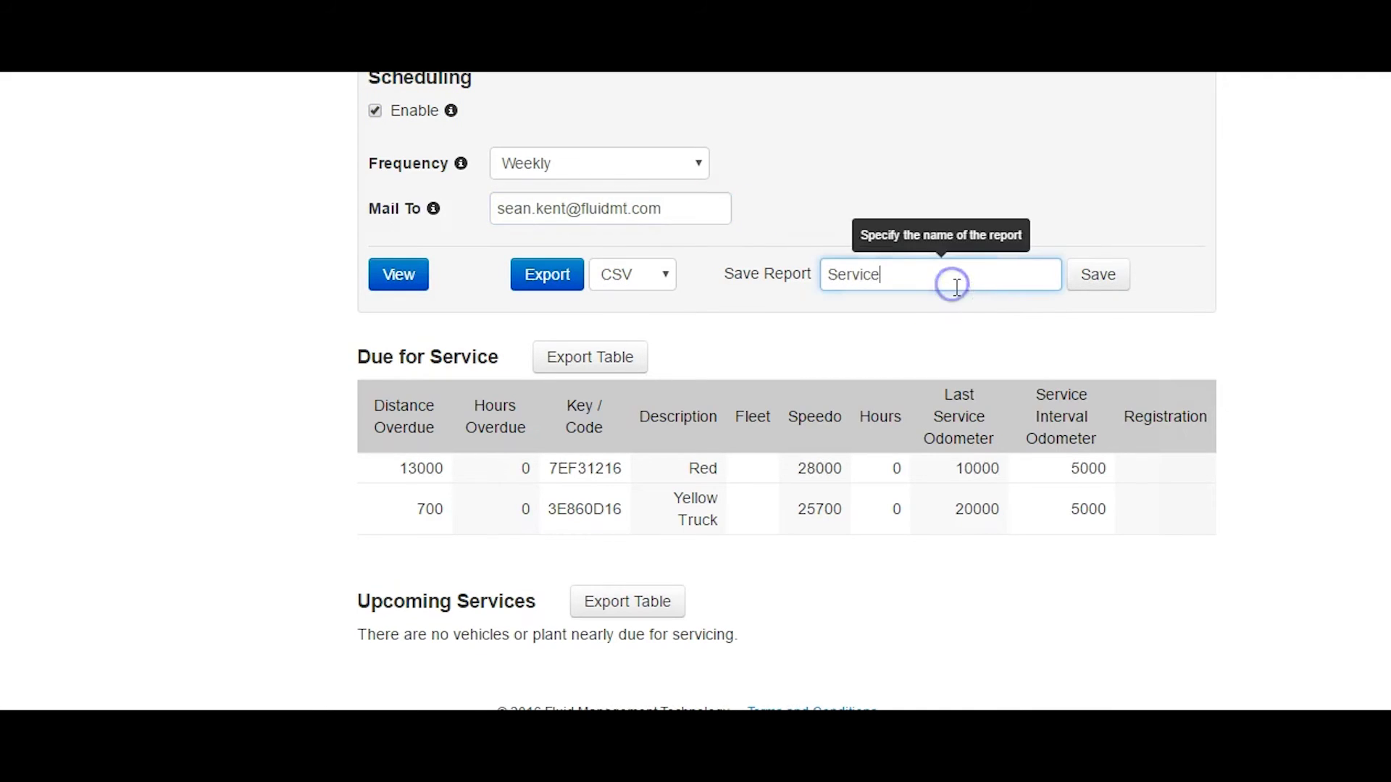
left_click(1093, 274)
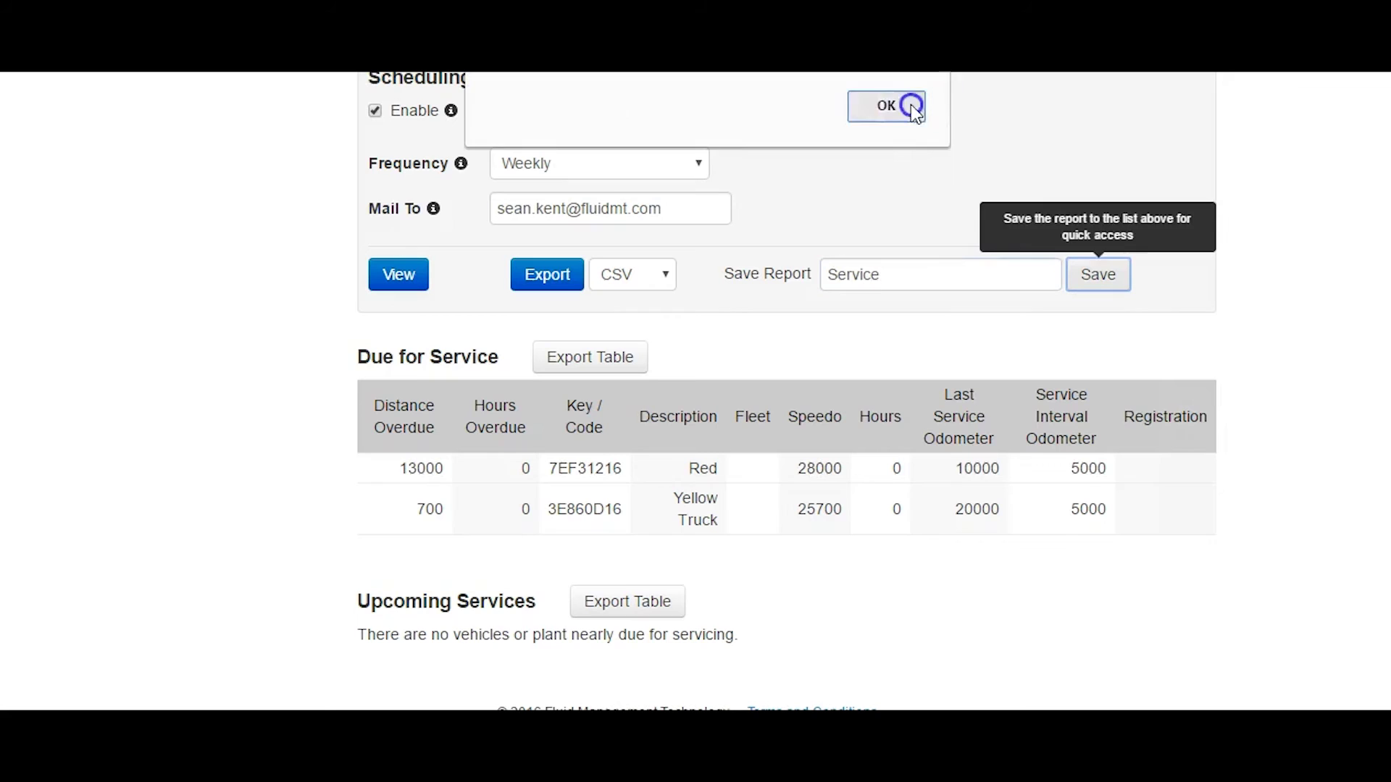
left_click(910, 104)
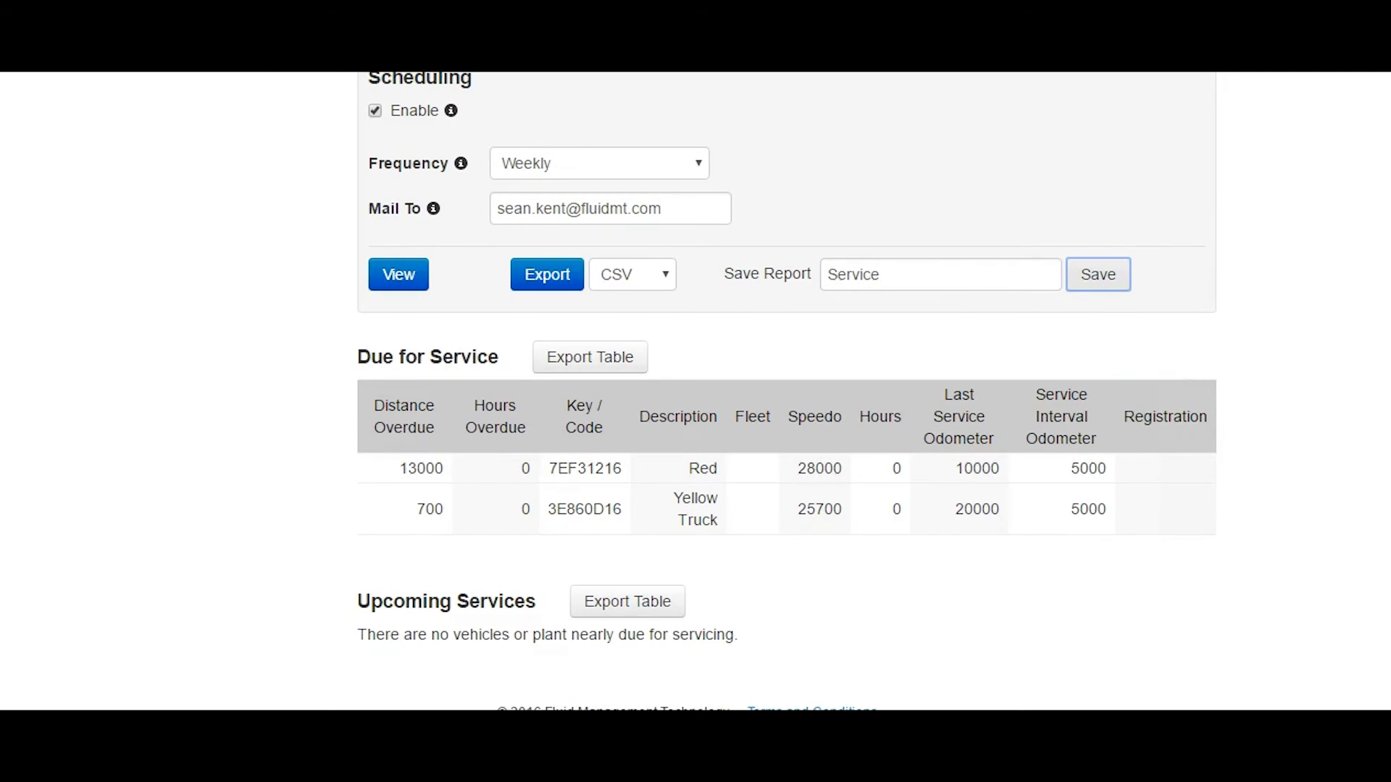
scroll(245, 435, "up", 5)
left_click(243, 431)
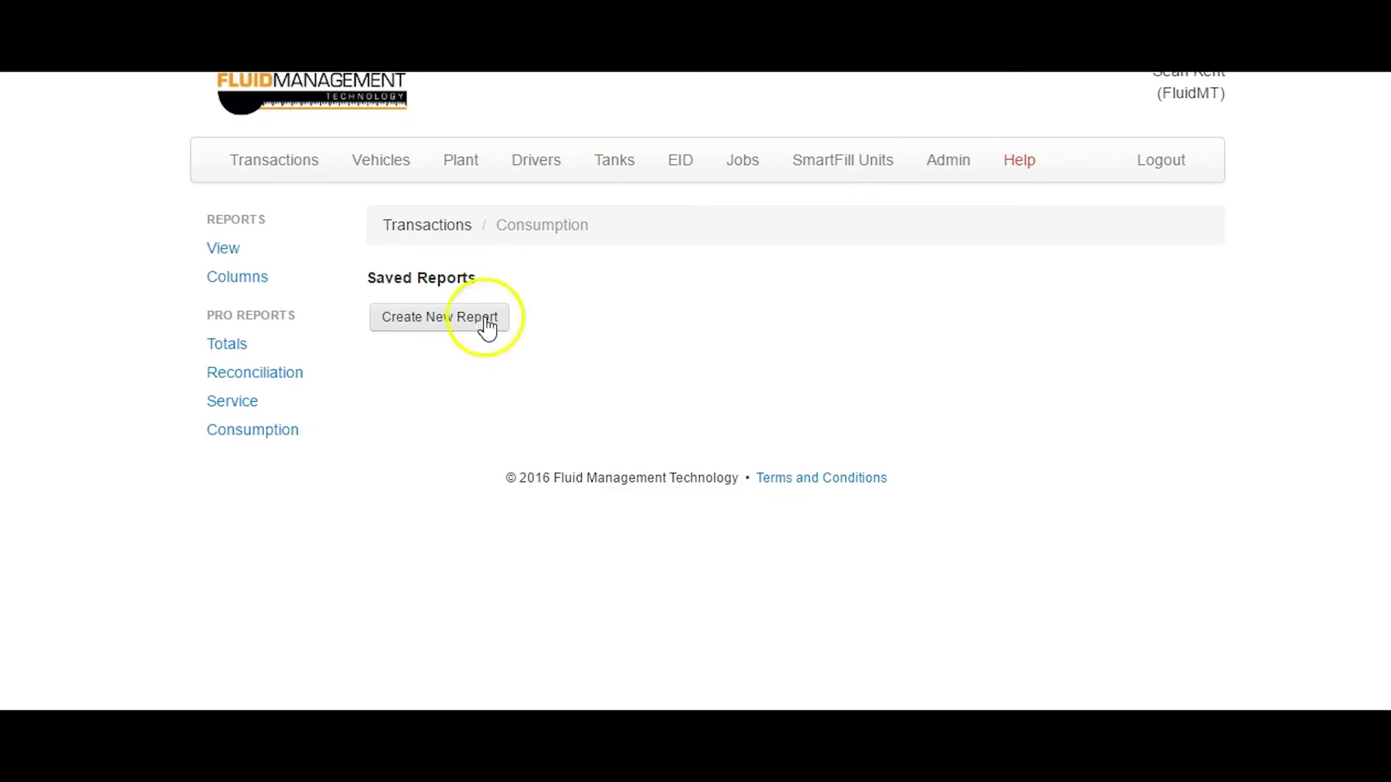
- Start a new Consumption report, add a Description filter, and export all its data
left_click(472, 320)
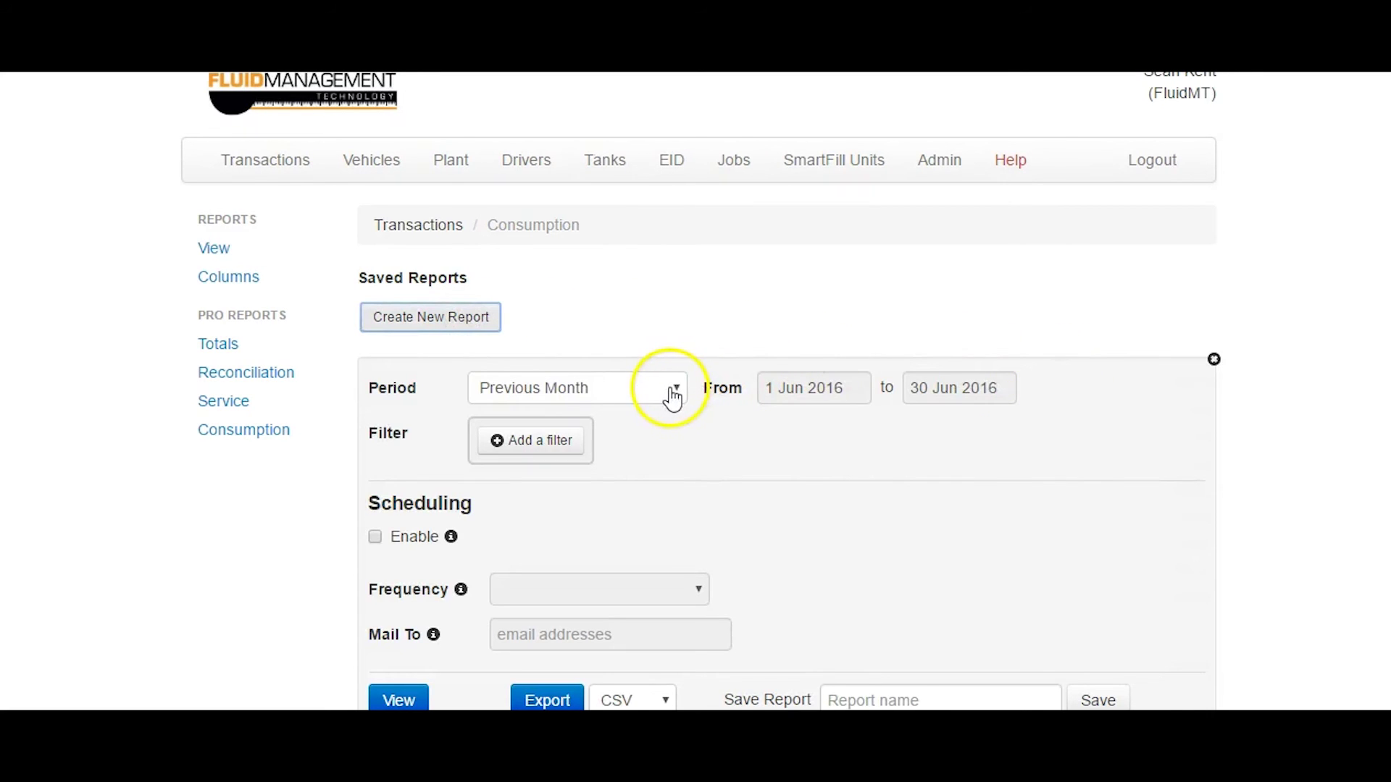
scroll(702, 435, "down", 2)
left_click(556, 332)
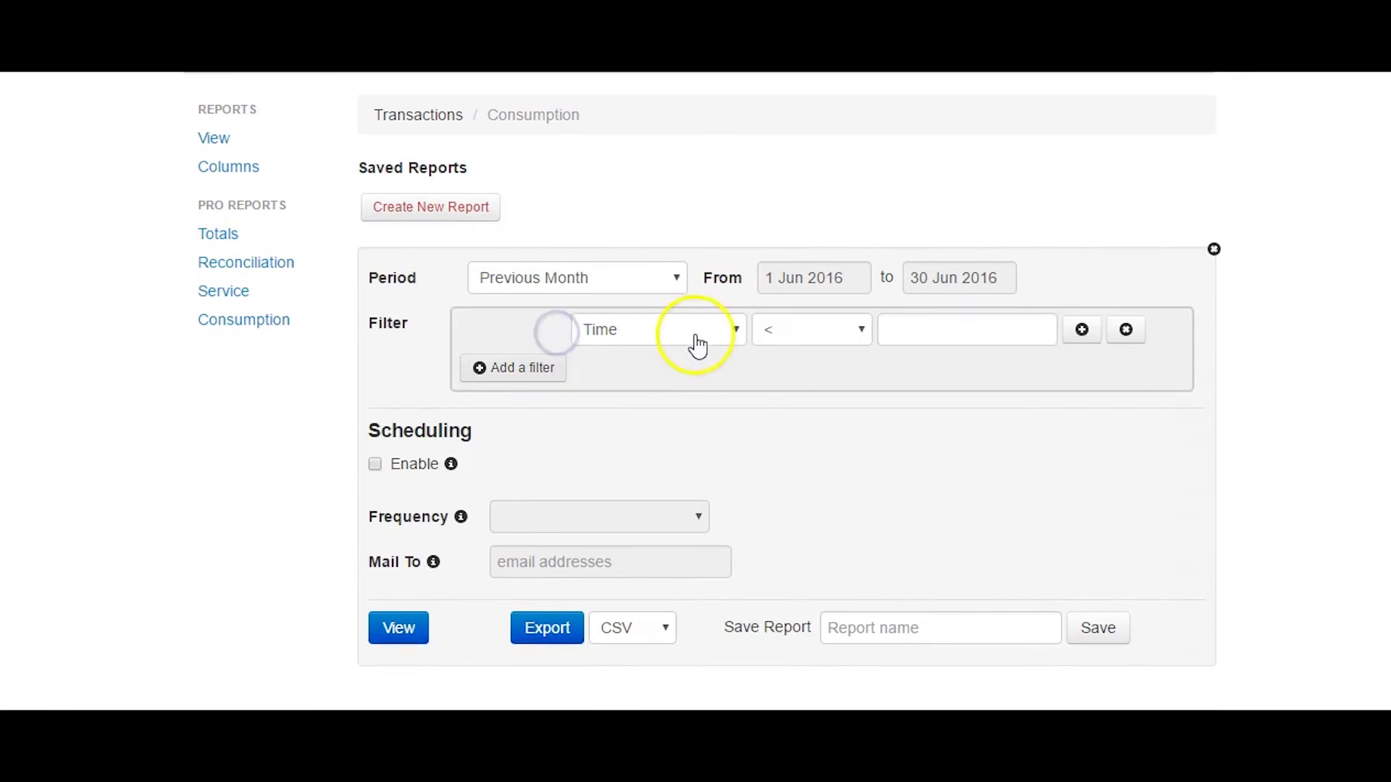
left_click(736, 337)
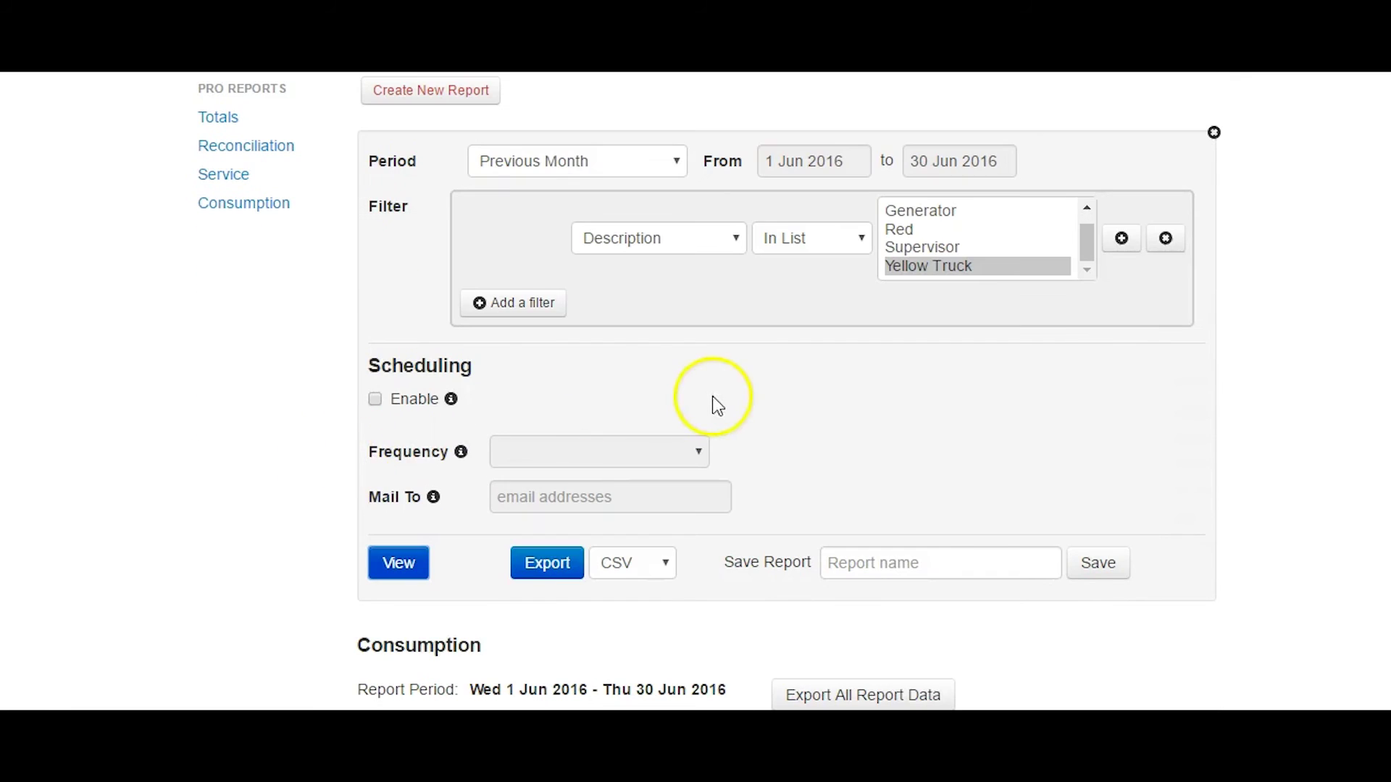
scroll(712, 395, "down", 2)
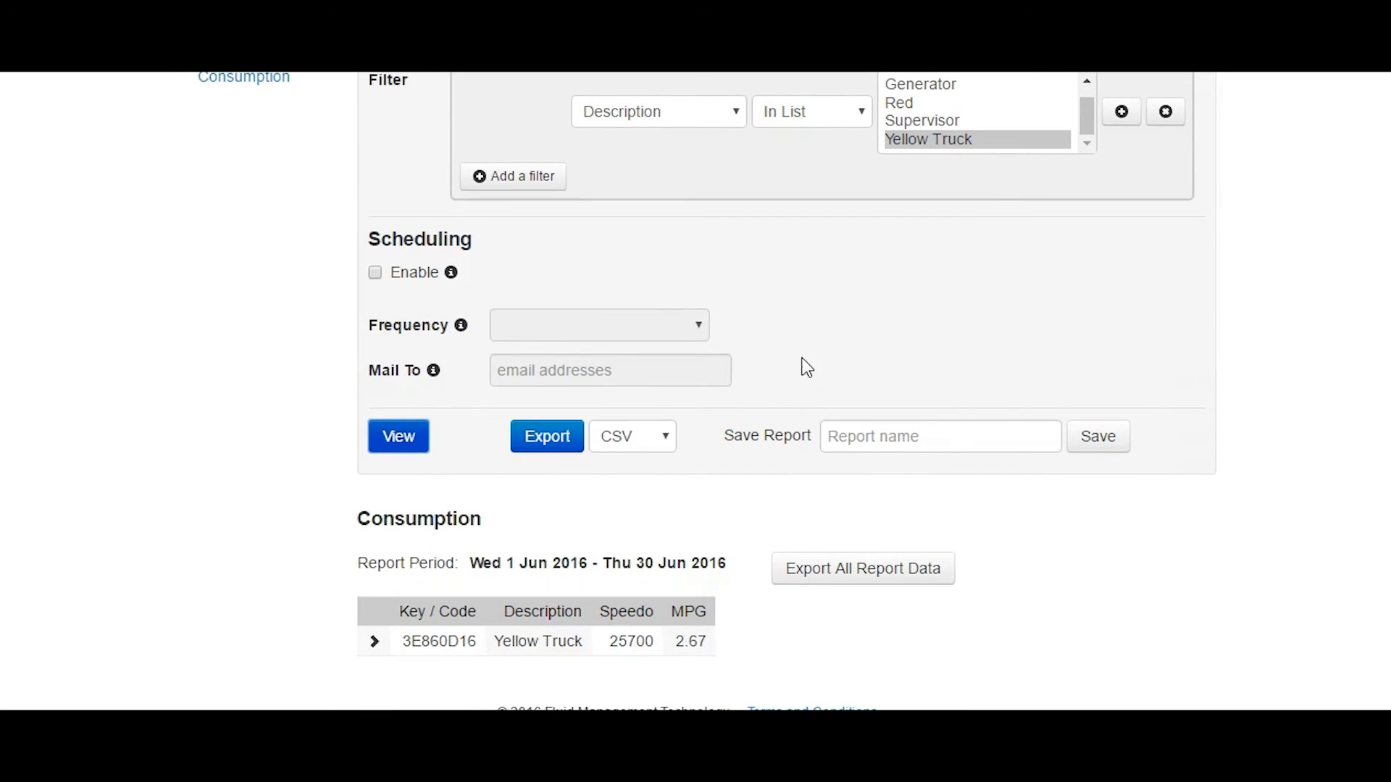
left_click(863, 578)
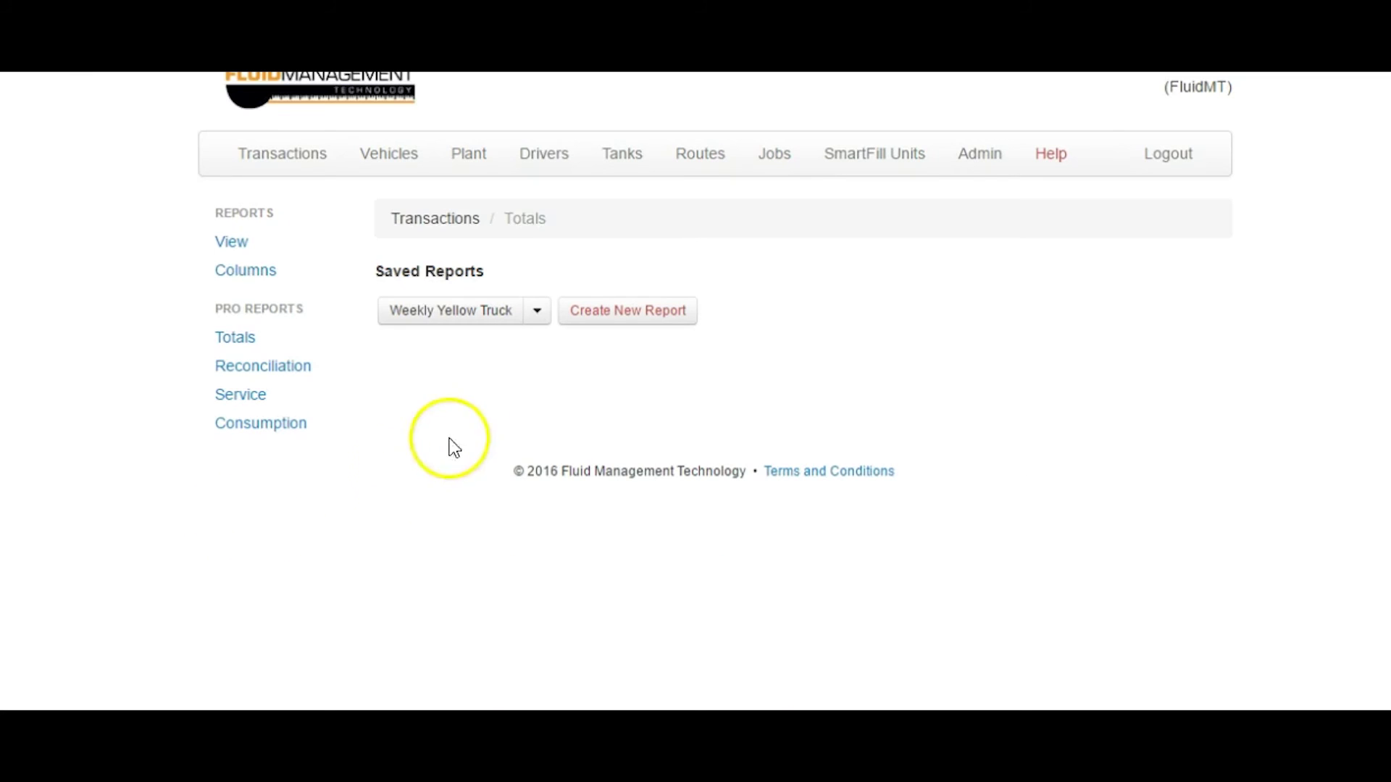
- Load Weekly Yellow Truck, export all its data as CSV, and open the downloaded file
left_click(466, 317)
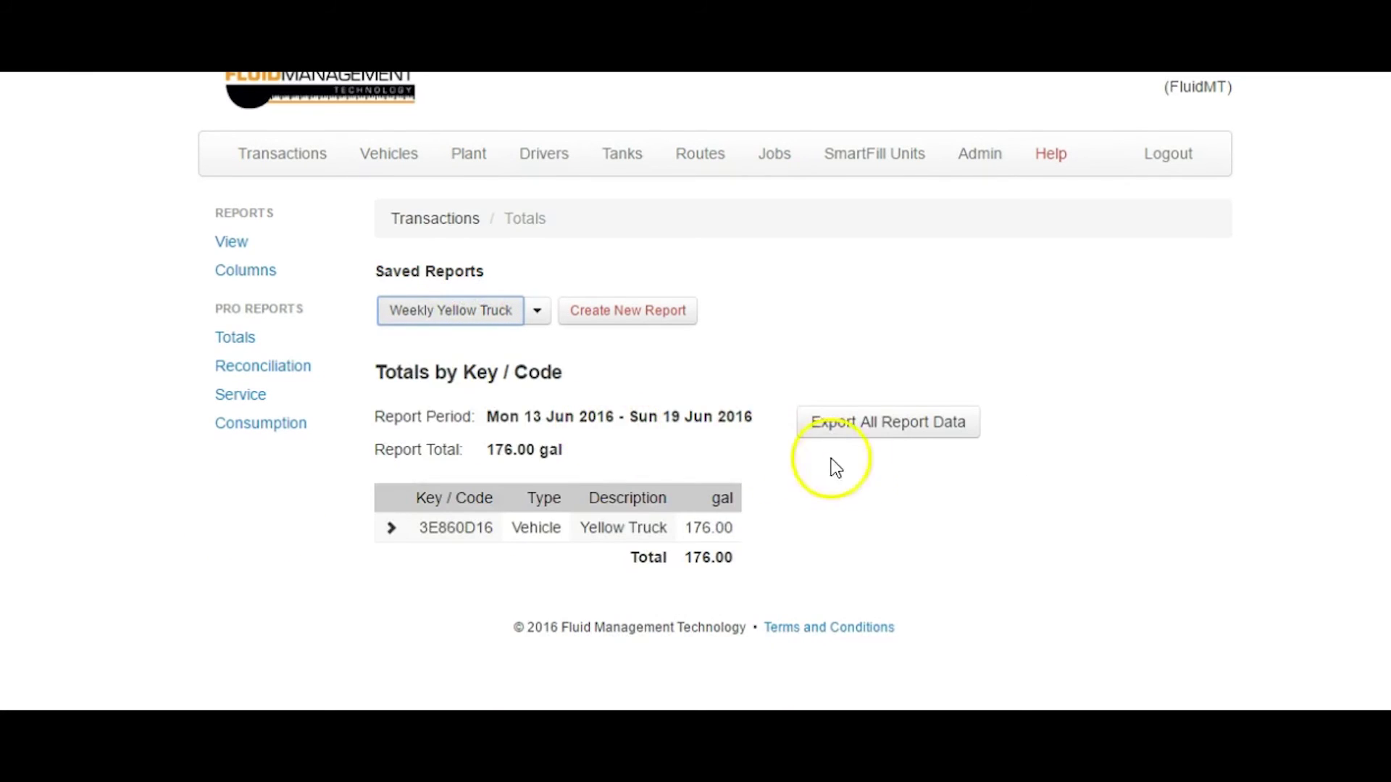
left_click(872, 441)
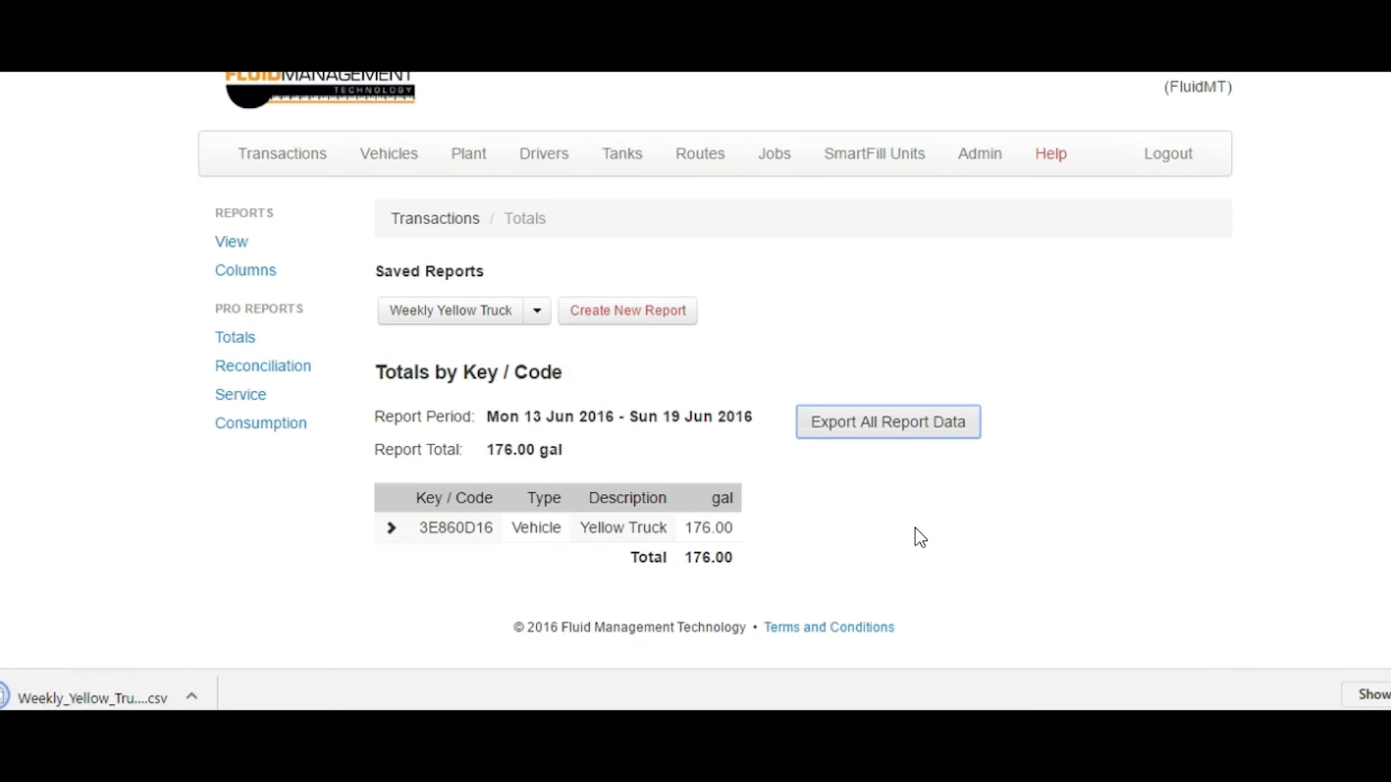
left_click(72, 696)
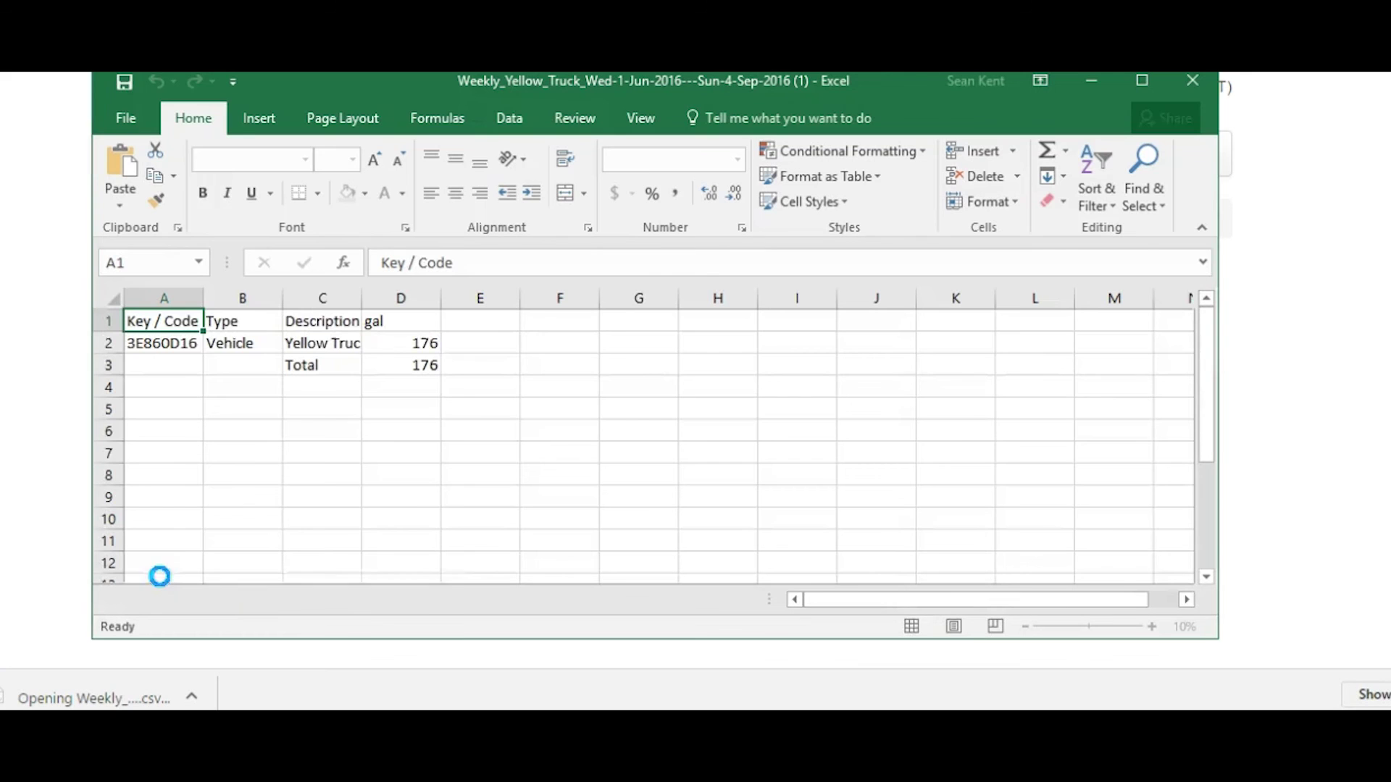
- Autofit column C to show Yellow Truck, then visit File > Info and return to the sheet
double_click(365, 307)
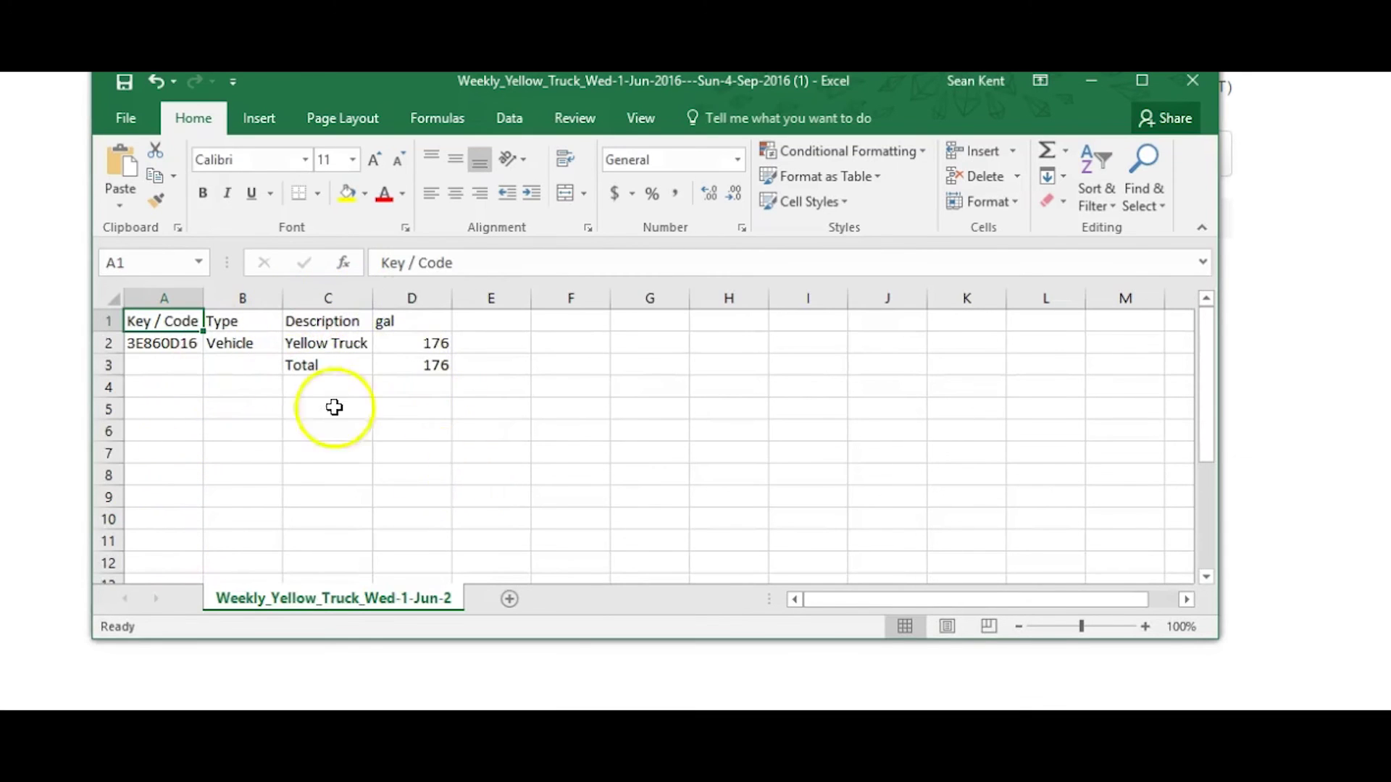
left_click(130, 124)
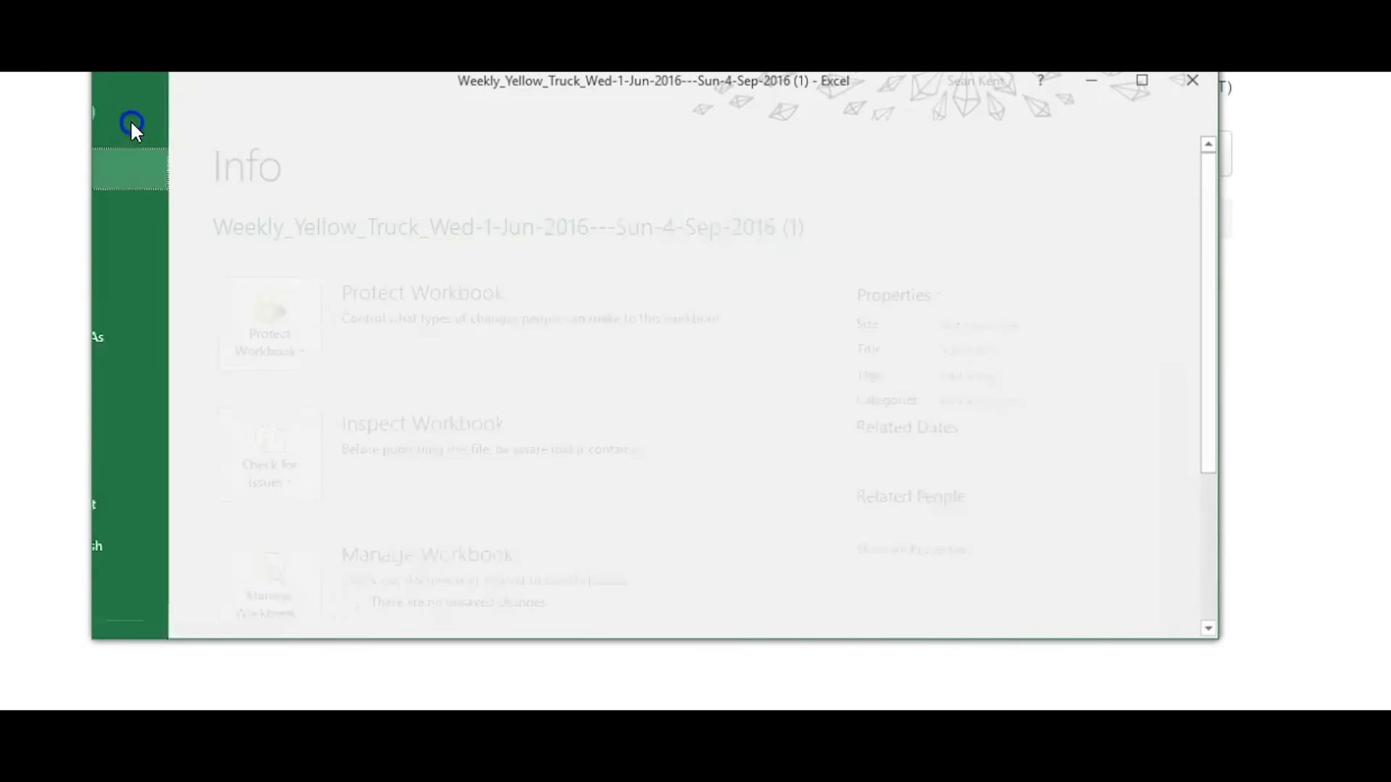
left_click(131, 122)
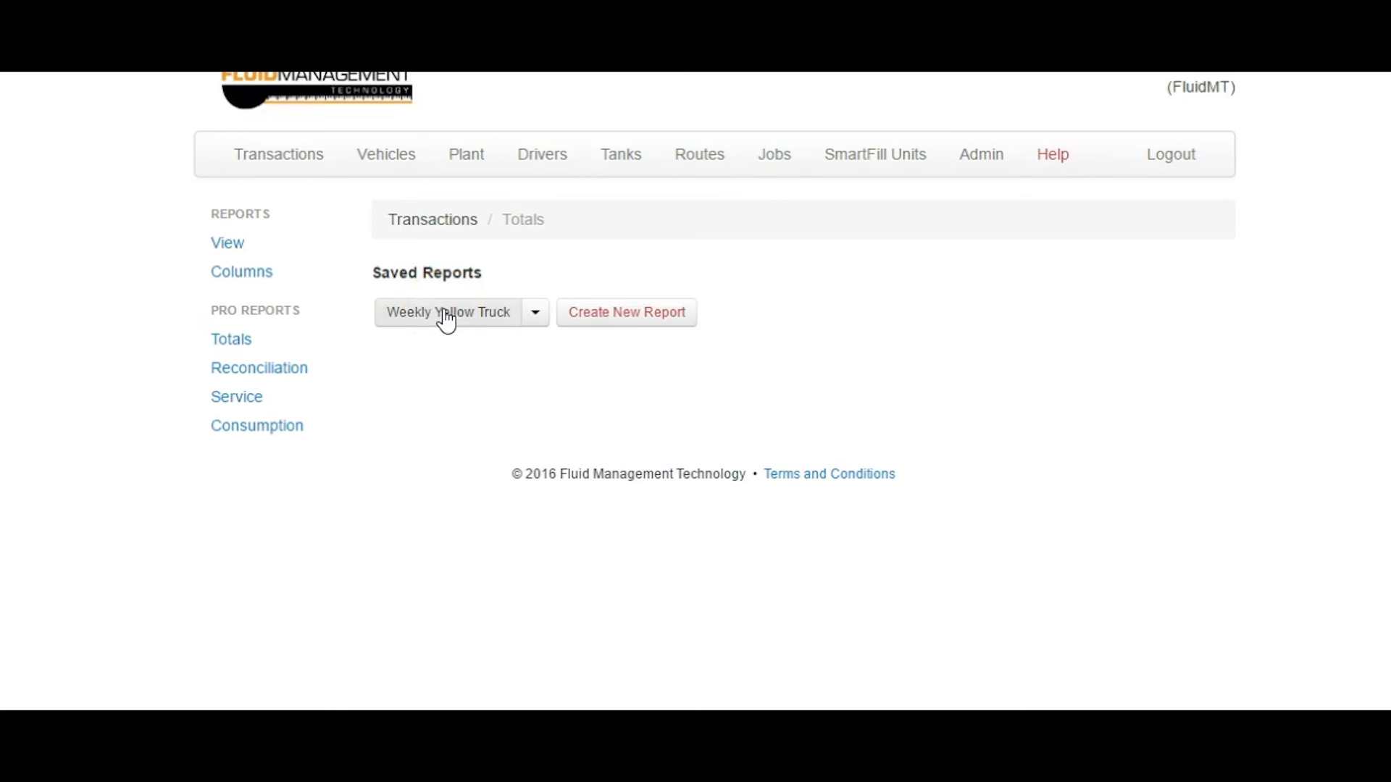
- Export the Weekly Yellow Truck totals report as a PDF file
left_click(534, 318)
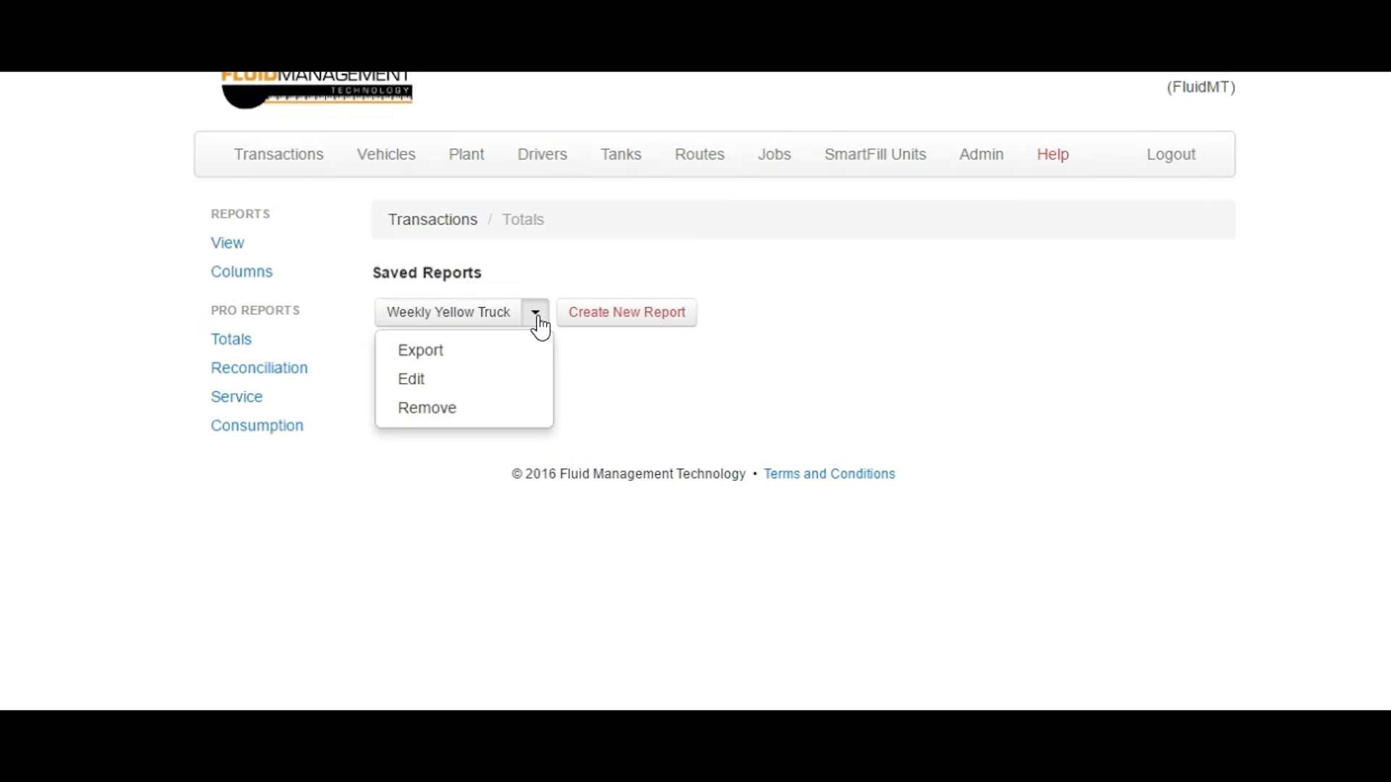
left_click(520, 355)
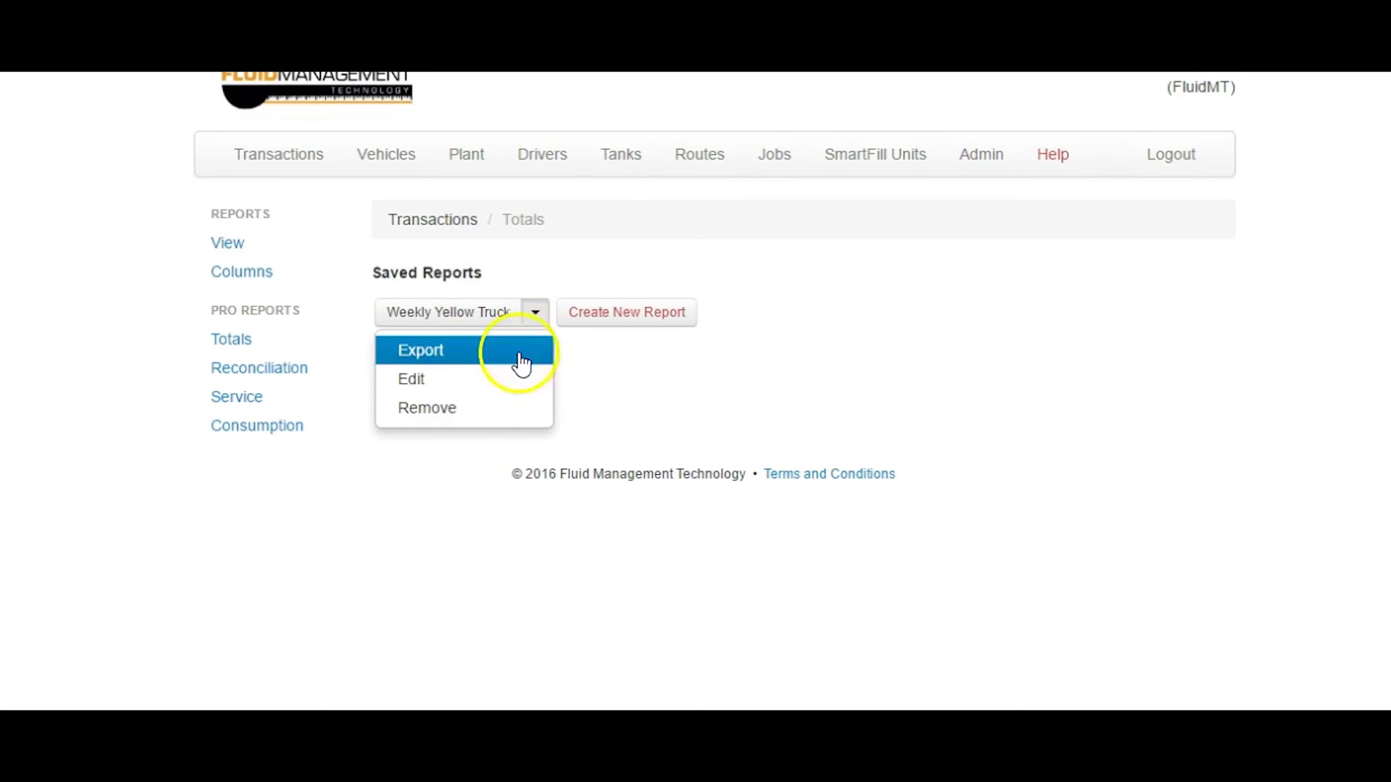
left_click(490, 387)
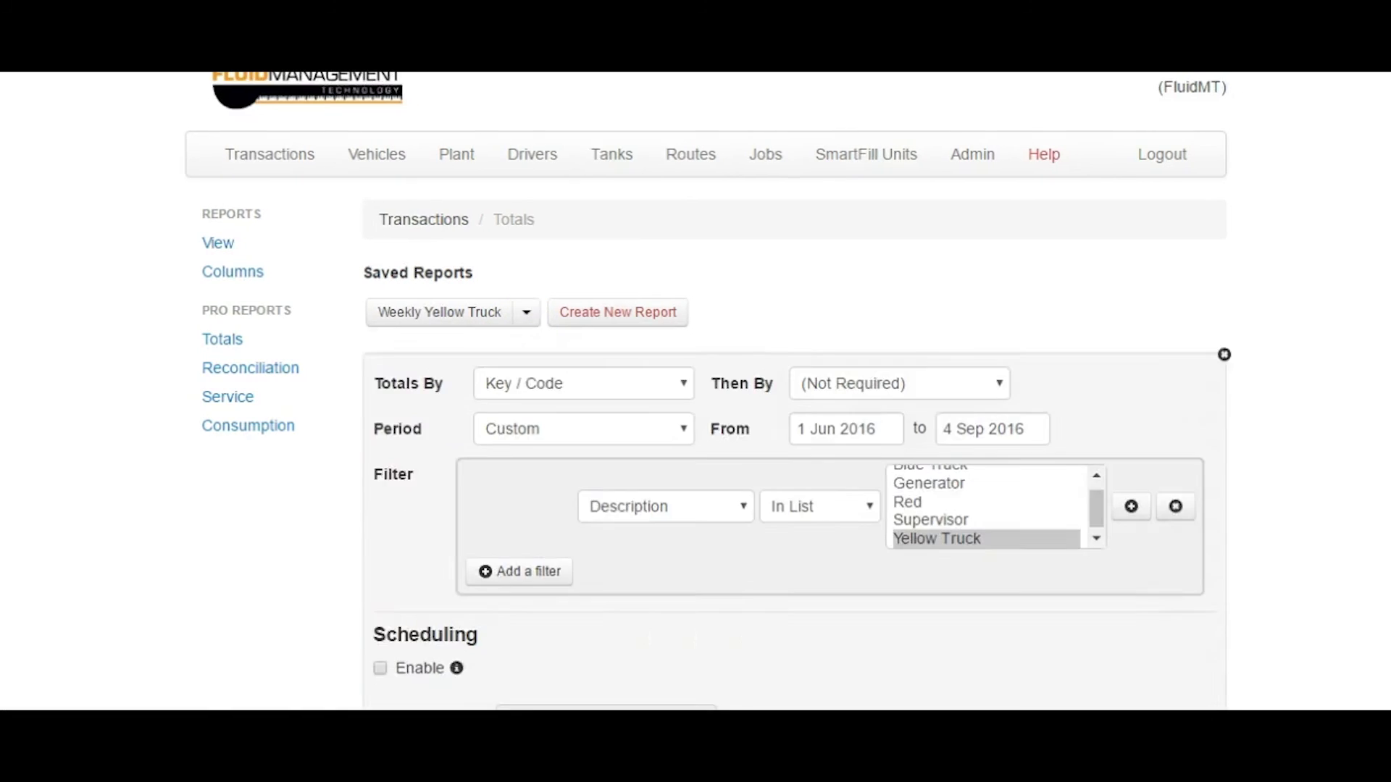
scroll(582, 434, "down", 4)
left_click(582, 515)
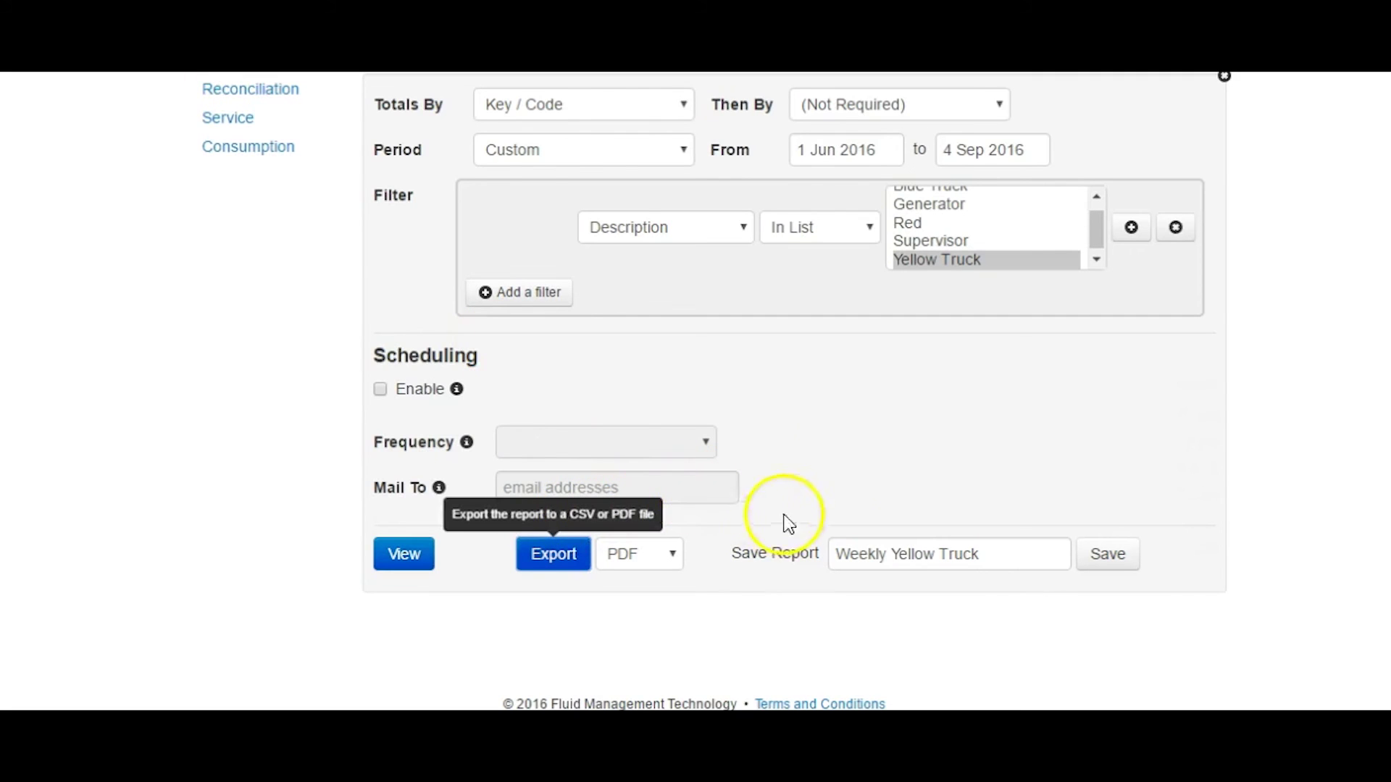
scroll(870, 413, "up", 4)
scroll(868, 409, "down", 4)
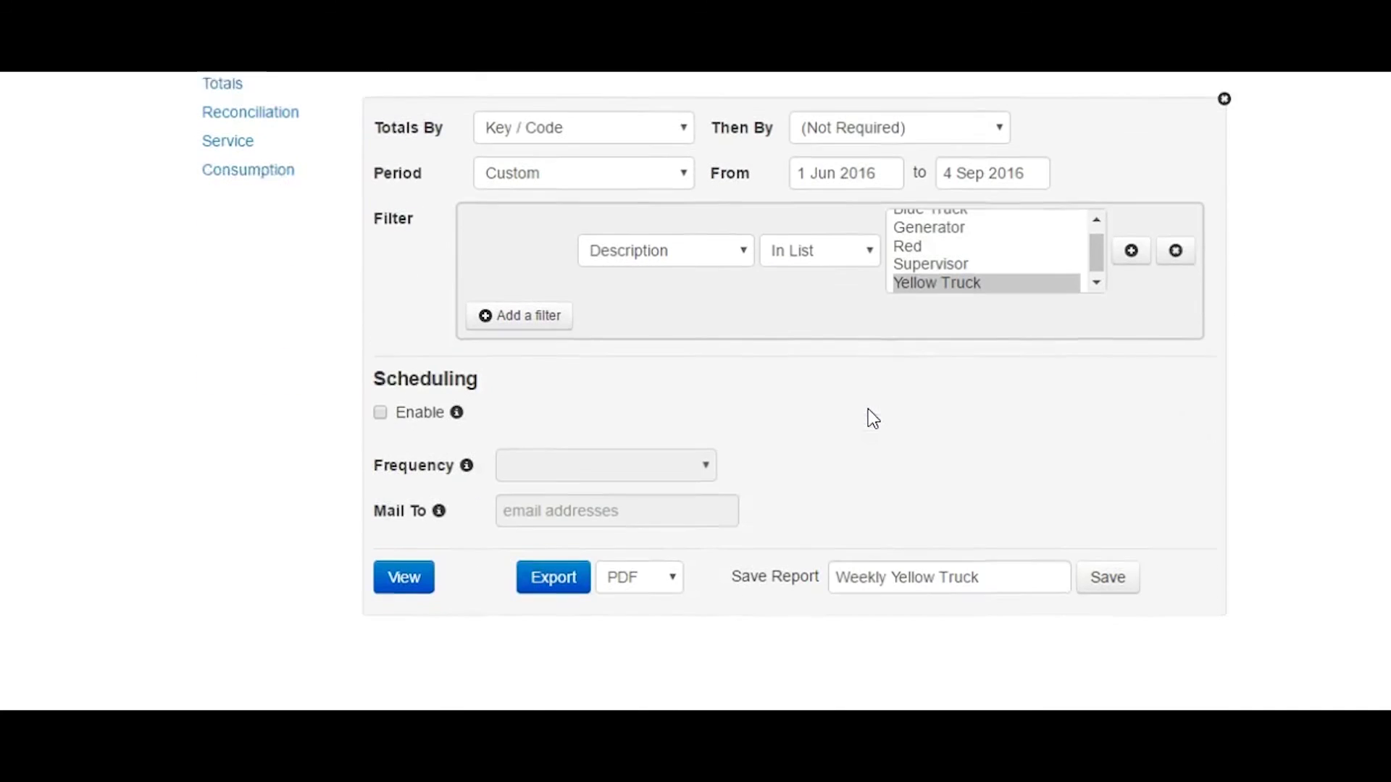
left_click(678, 561)
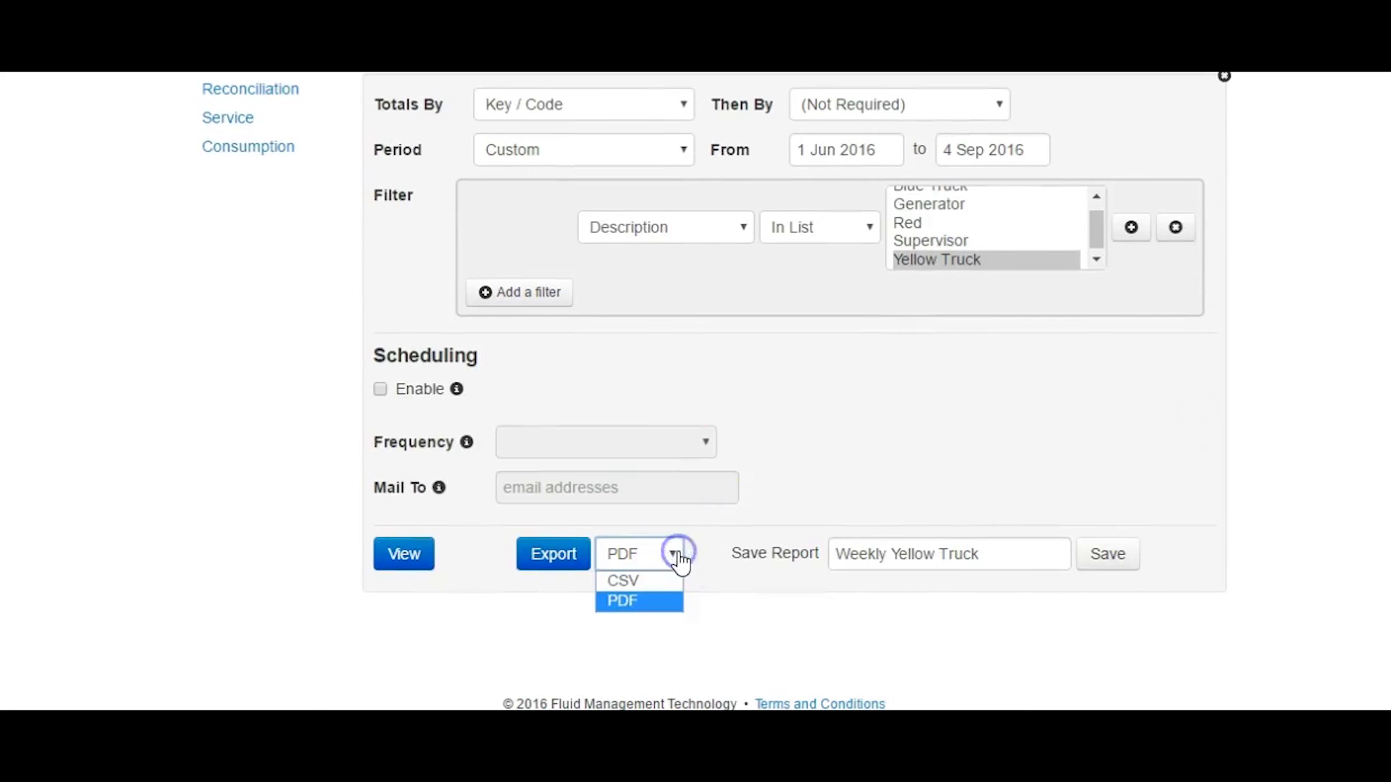
left_click(676, 556)
left_click(549, 559)
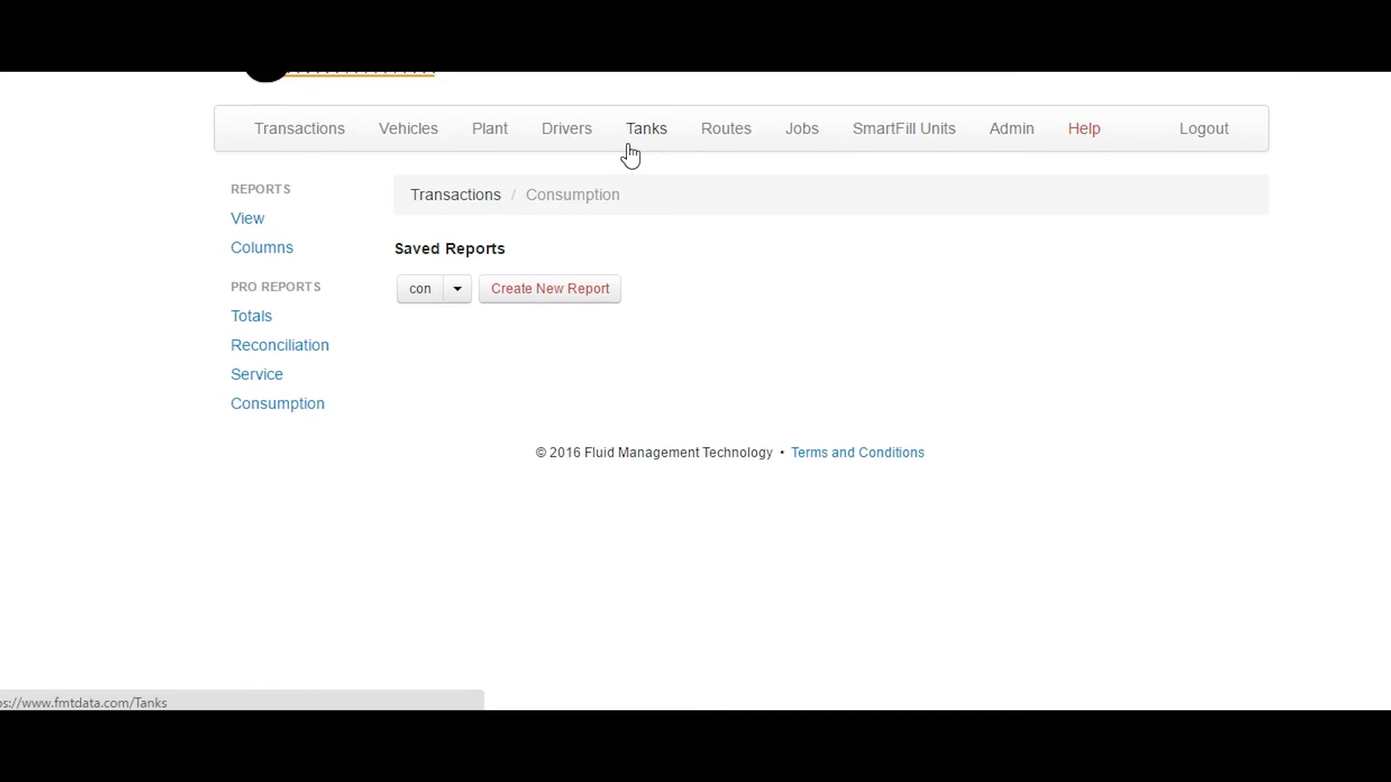
- Check the existing tank notification email address in the Tanks section
left_click(642, 135)
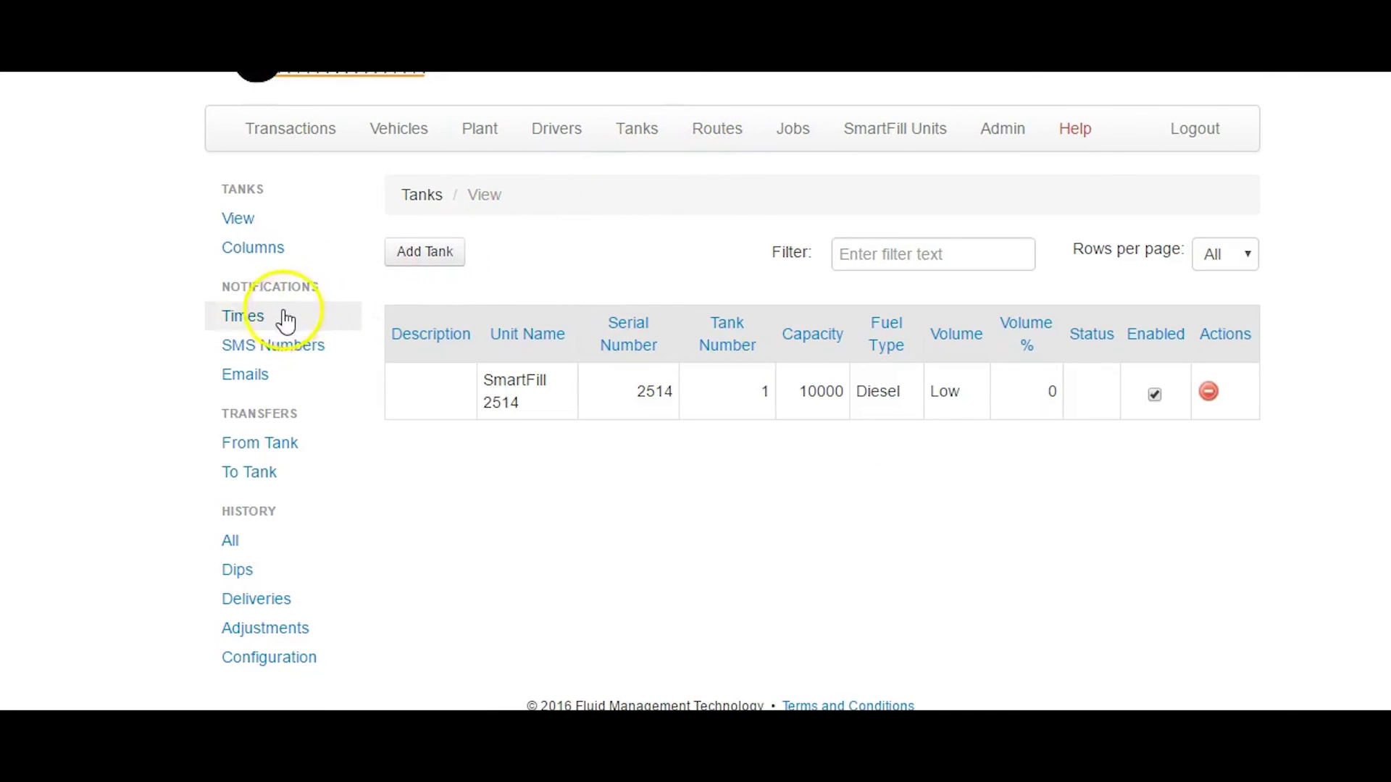
left_click(244, 377)
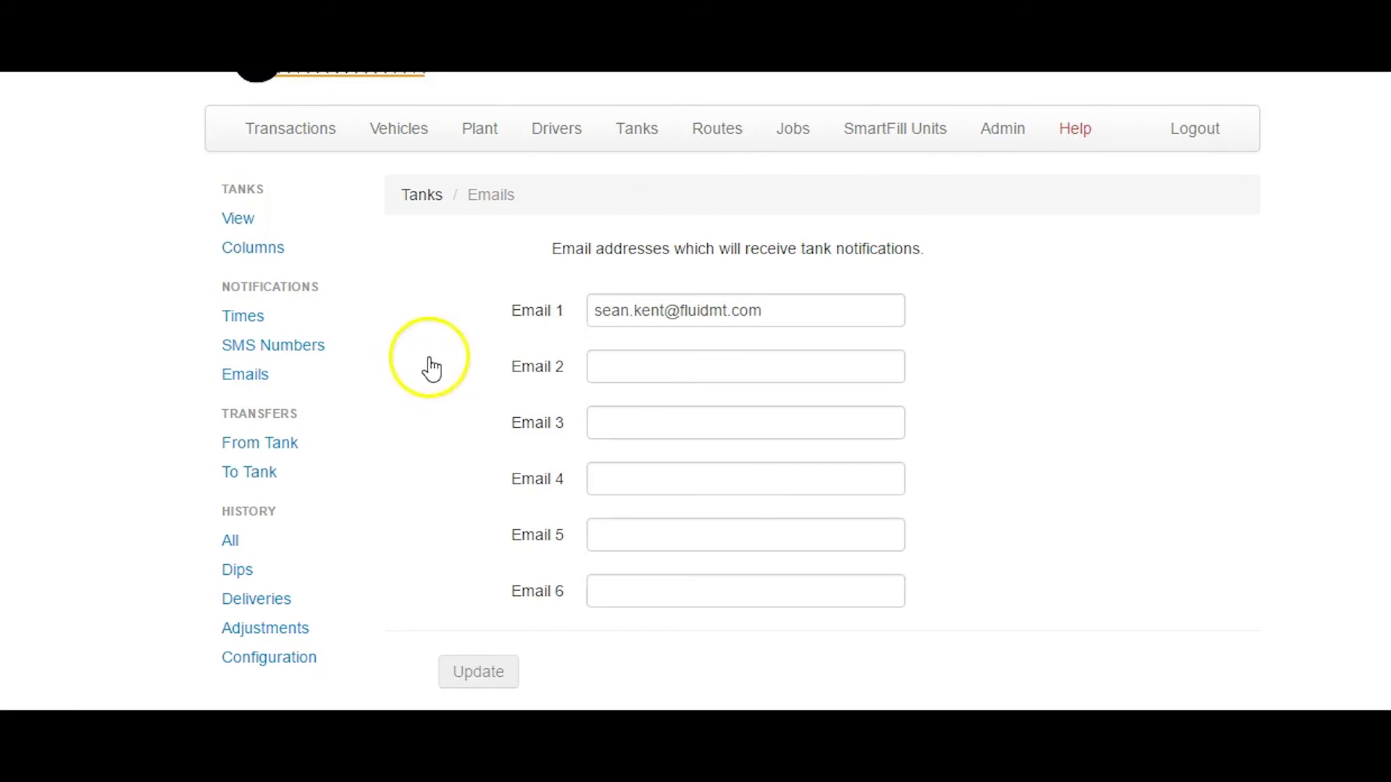
left_click_drag(814, 323, 487, 308)
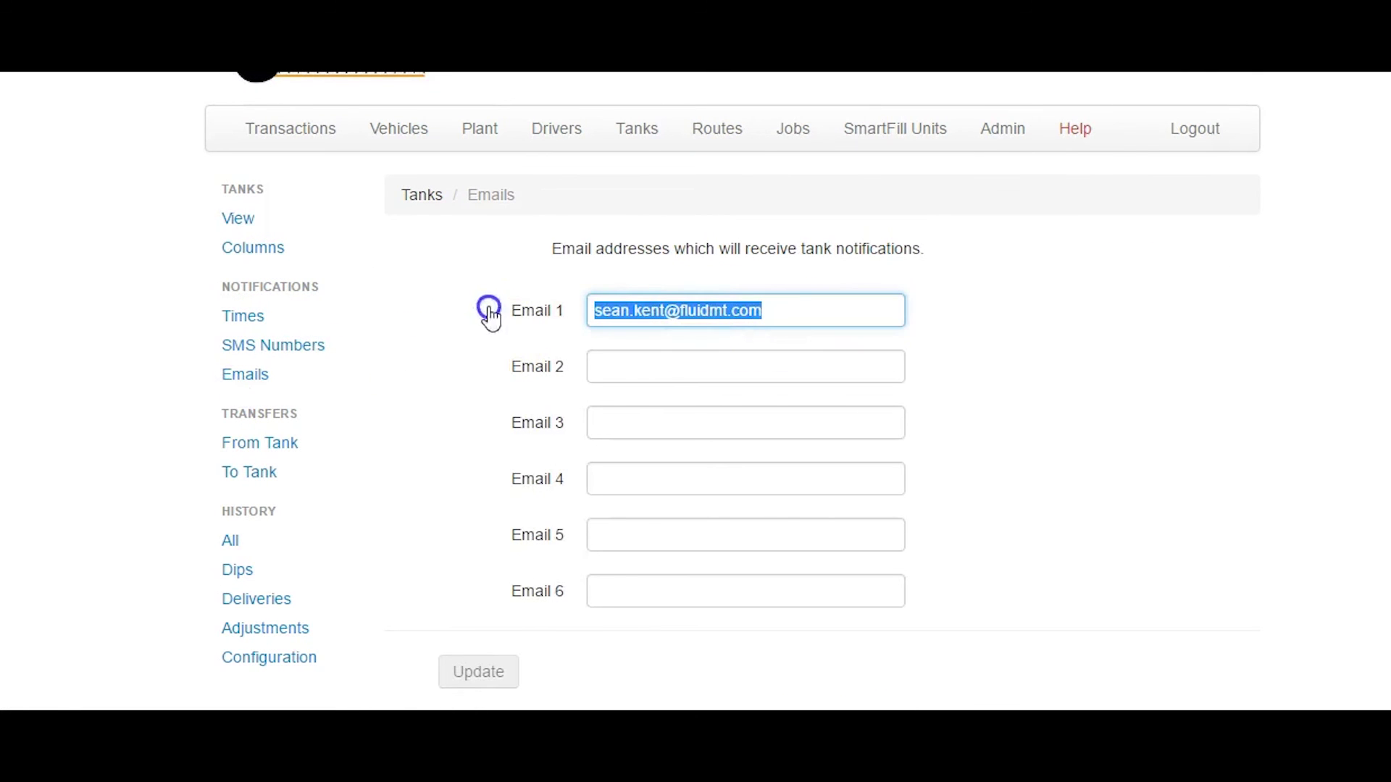
- Add 17:00 as Time 2 in the tank notification times and save it
left_click(244, 326)
left_click(624, 371)
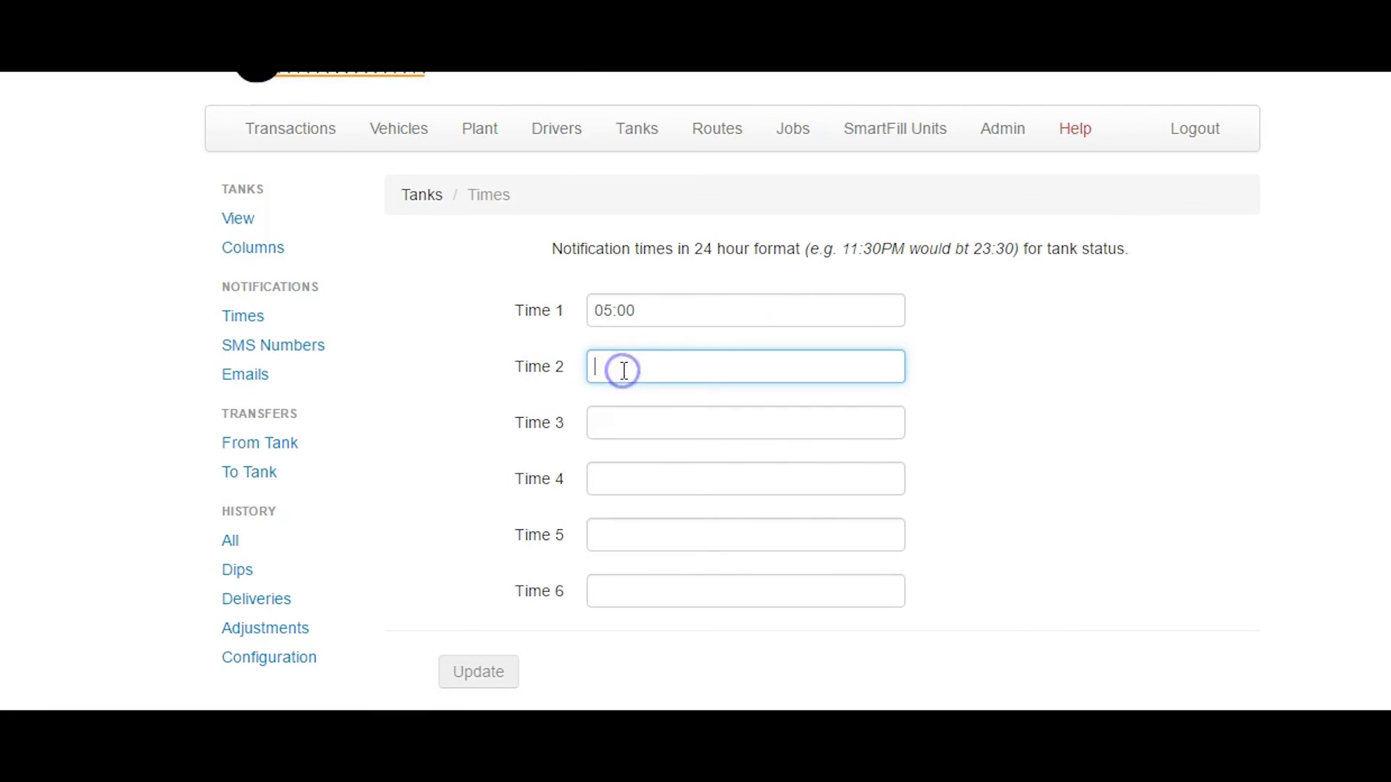
type("17:00")
left_click(480, 679)
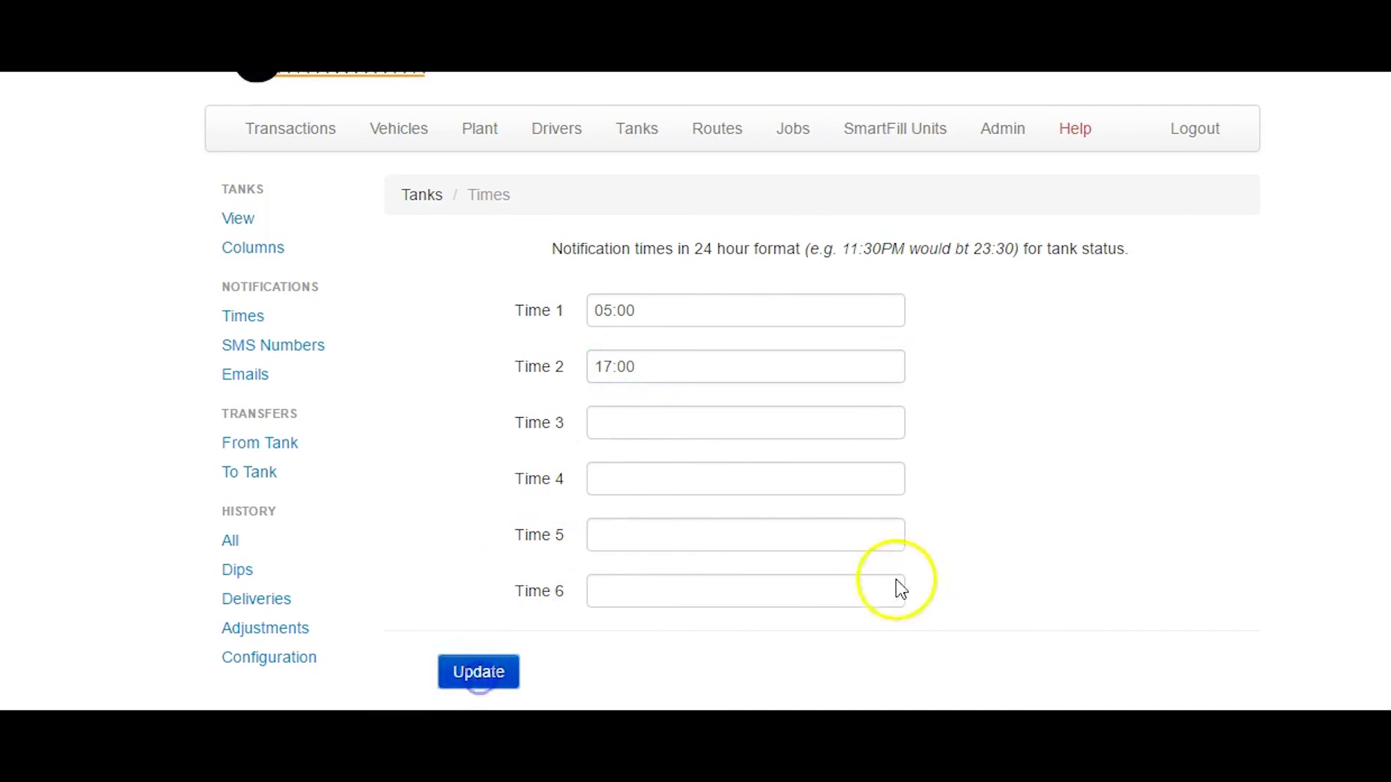
scroll(1014, 446, "down", 1)
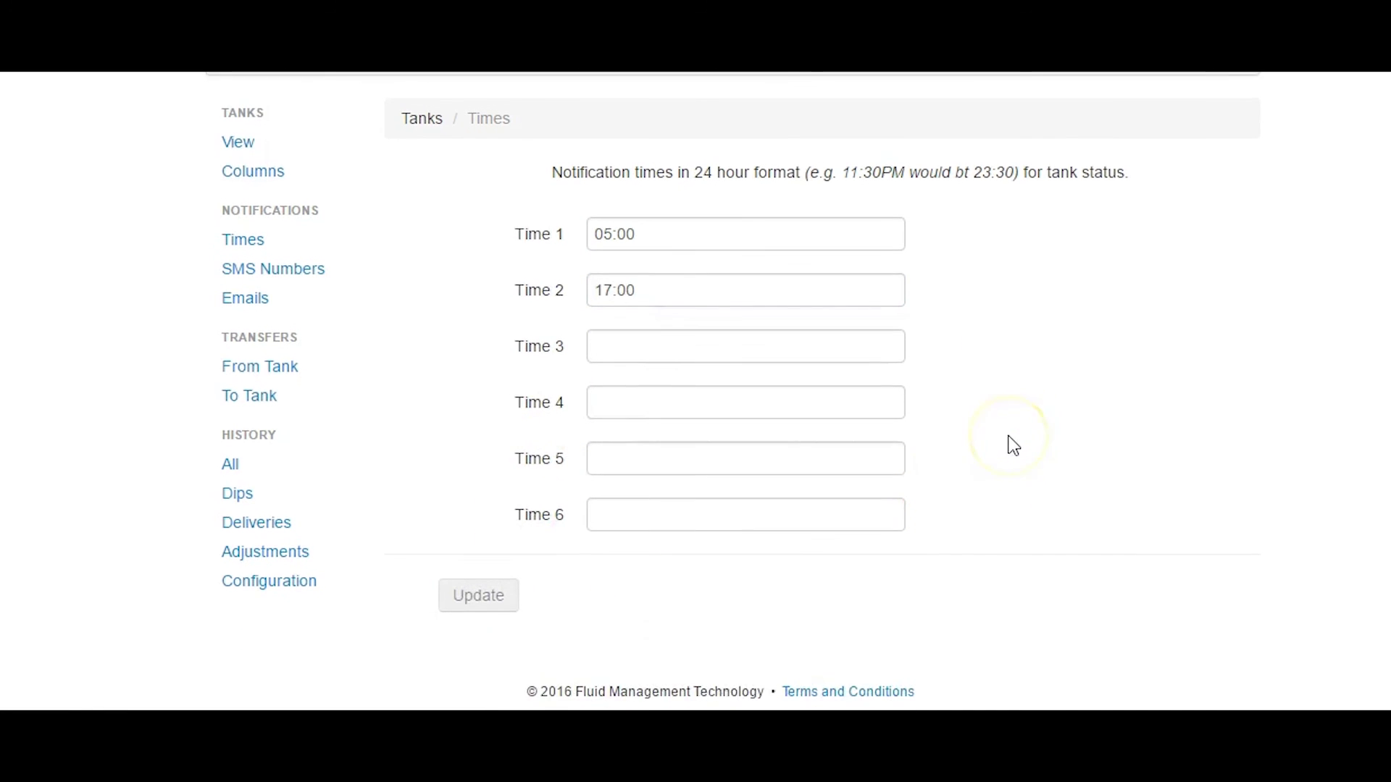
scroll(1013, 442, "up", 1)
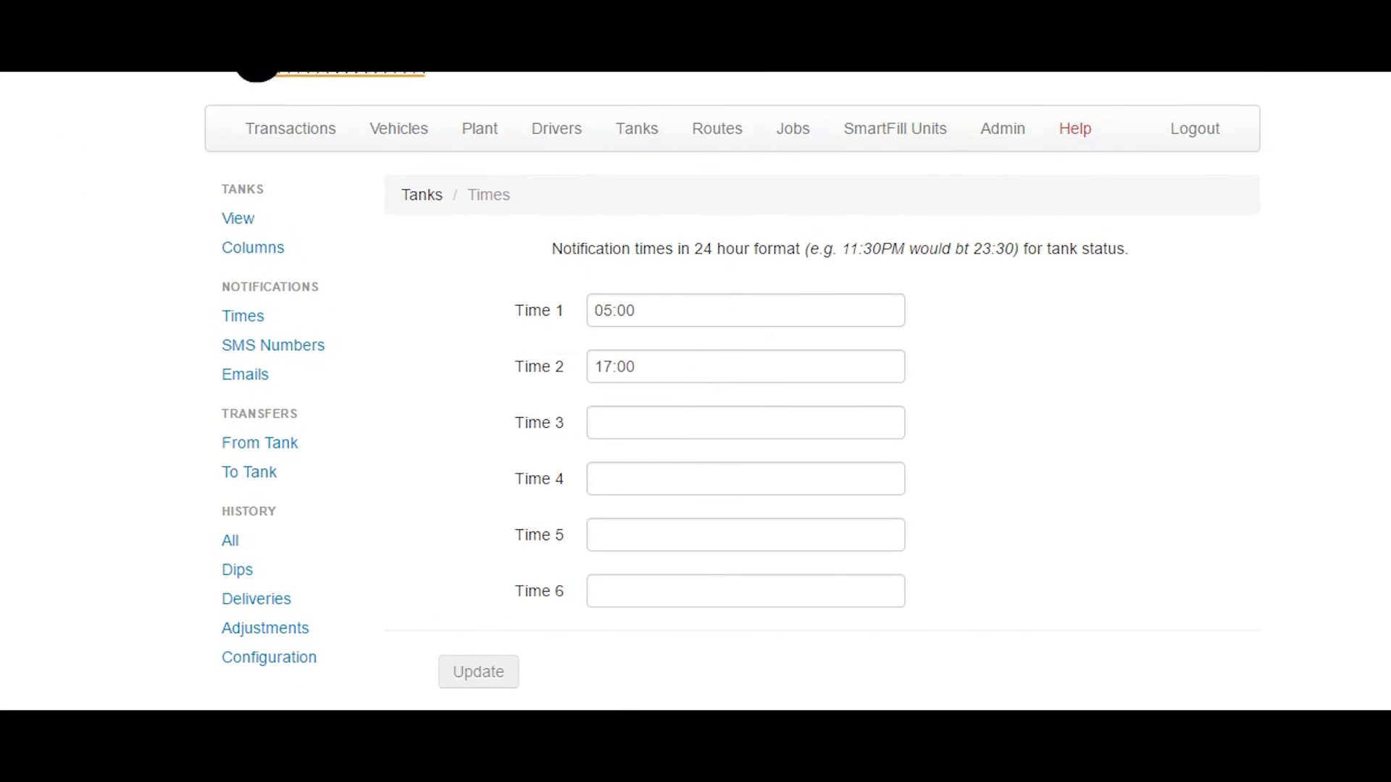